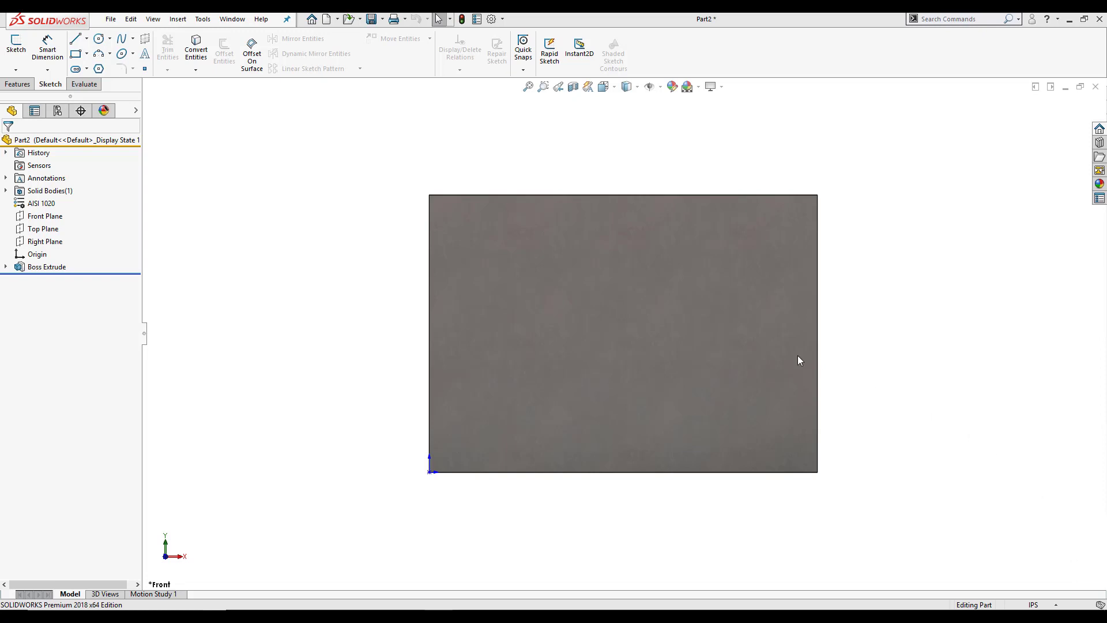
Switch the CommandManager to the Features tab for the AISI 1020 block in Part2
click(27, 85)
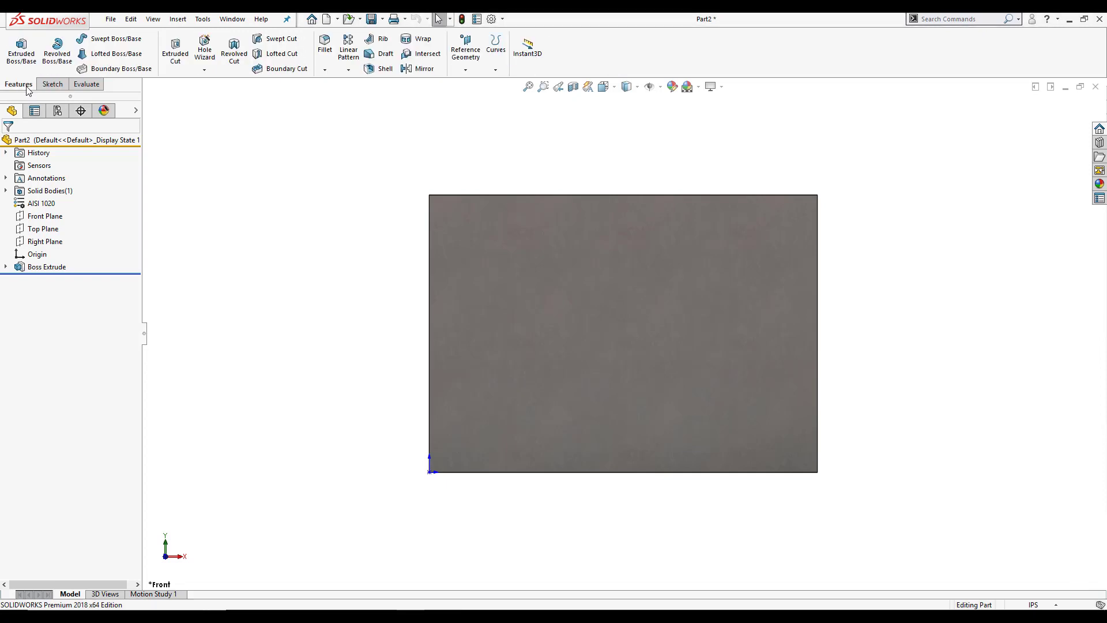
Launch Hole Wizard to start a new hole feature on the plate
click(205, 51)
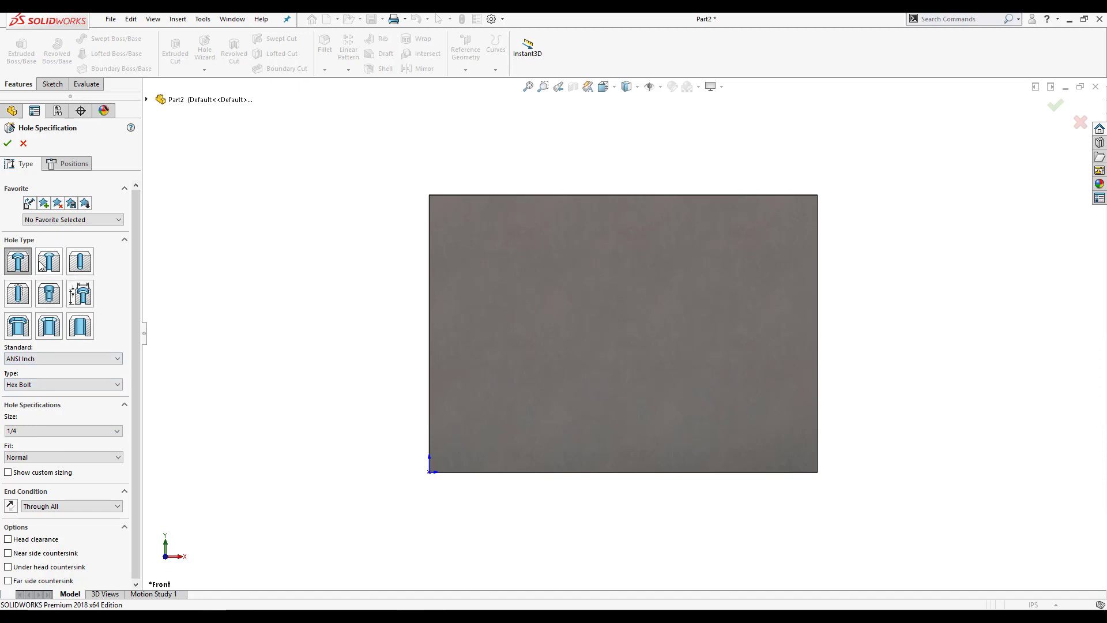
Set the hole standard to ANSI Metric with a plain hole type
click(79, 265)
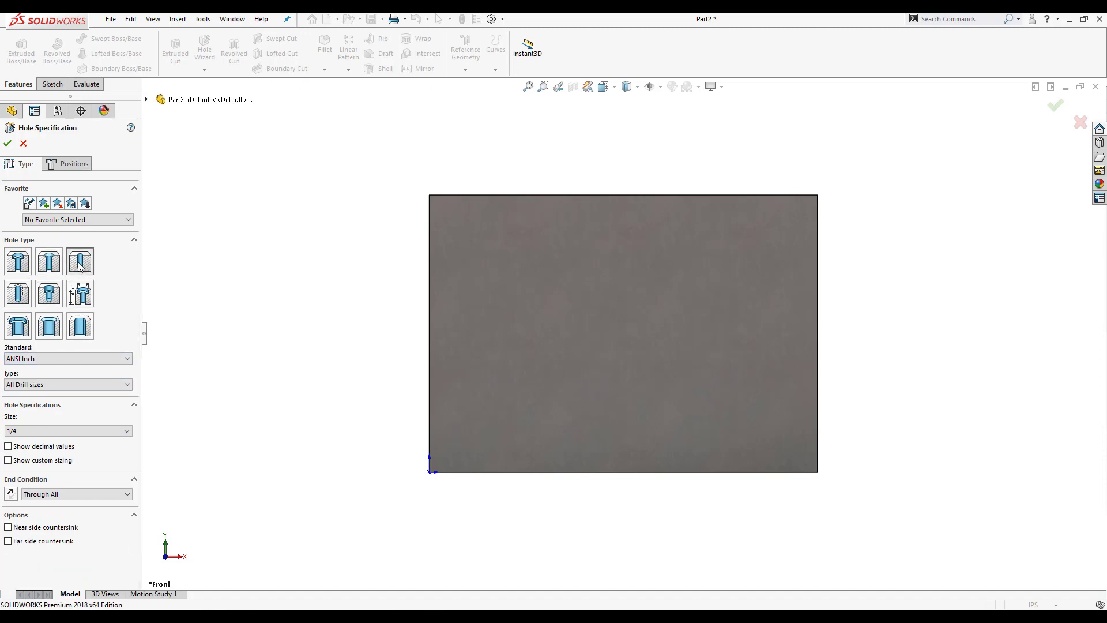
click(71, 360)
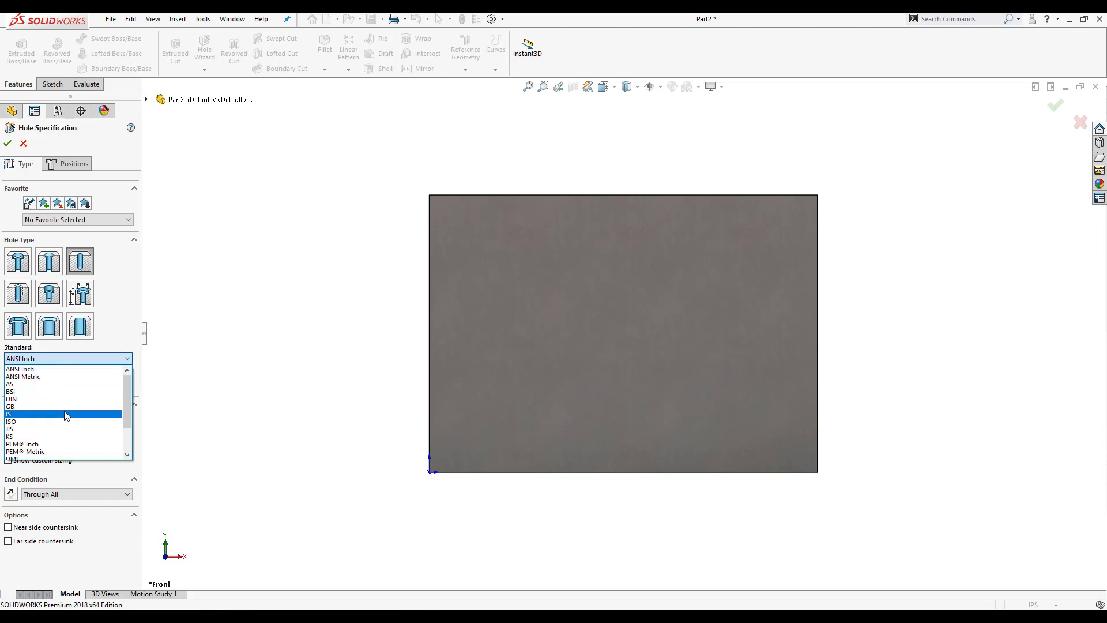
click(64, 377)
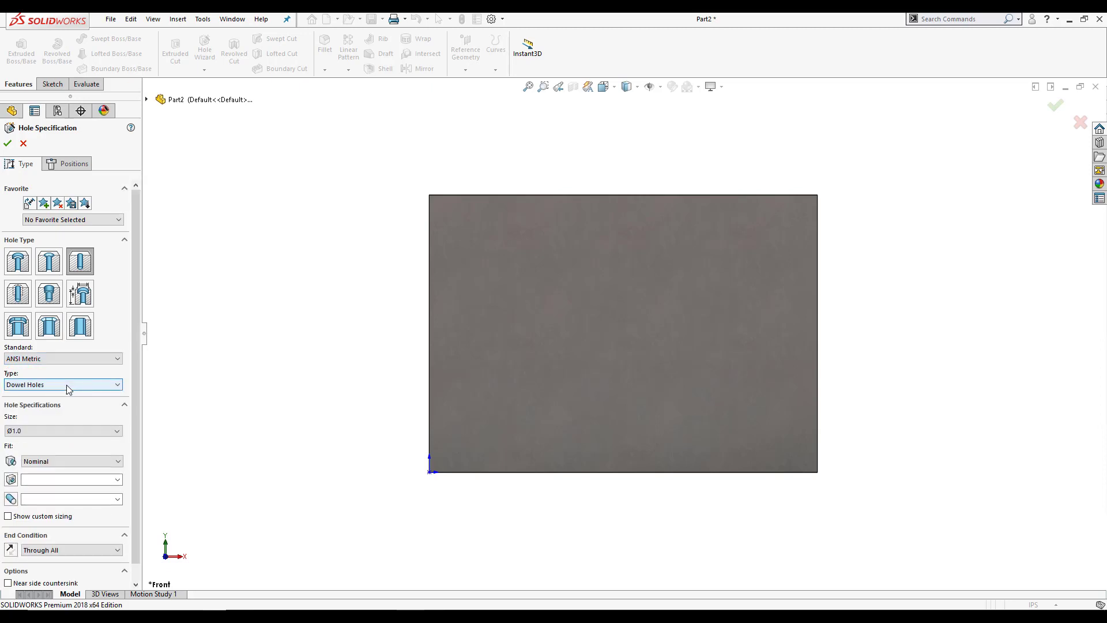
click(67, 385)
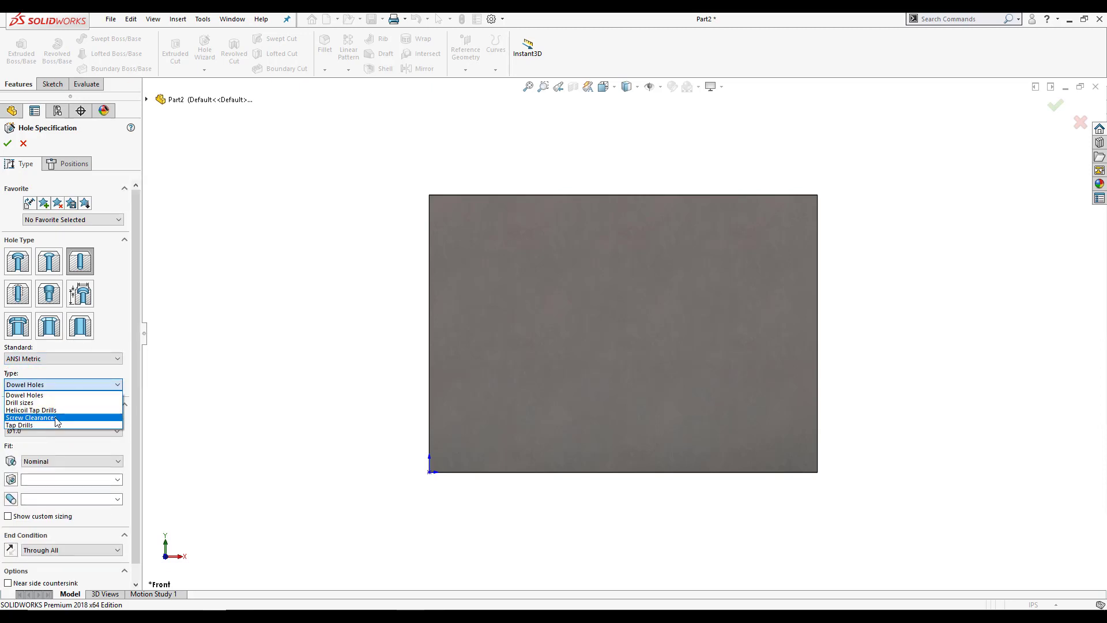
click(58, 395)
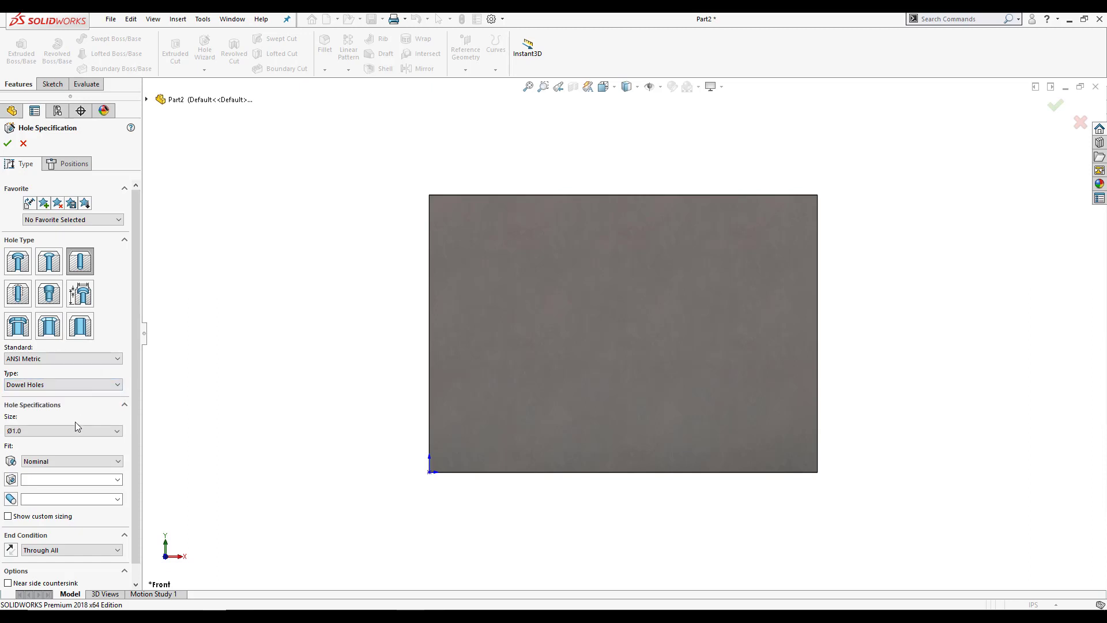
Make the hole a Counterbore, keeping ANSI Metric, with fastener type Hex Bolt - ANSI B18.2.3.5M
click(18, 262)
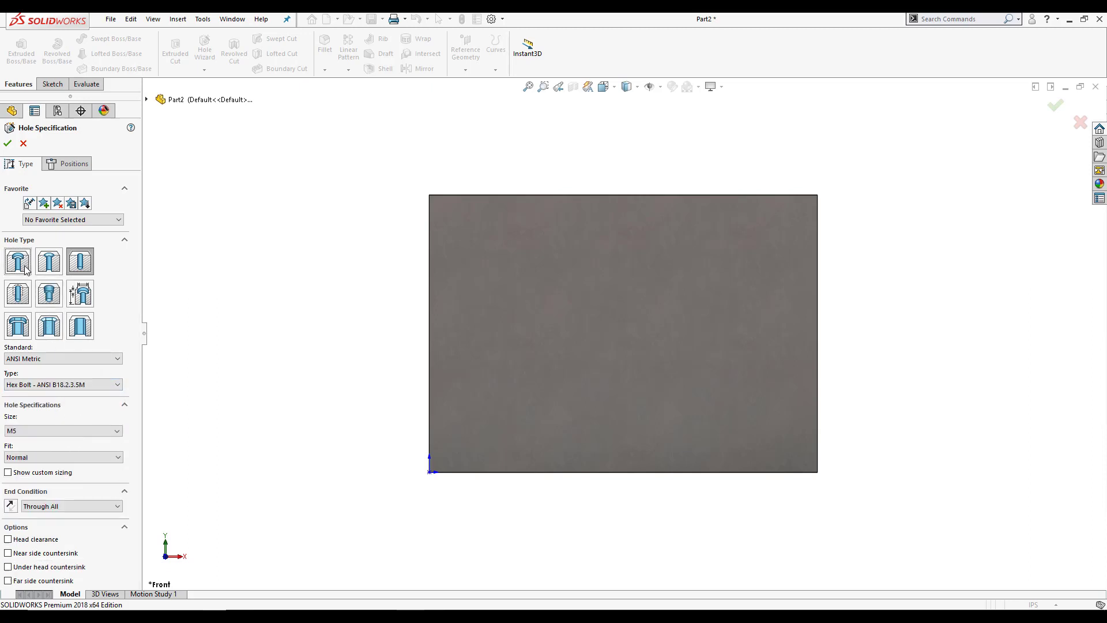
click(53, 359)
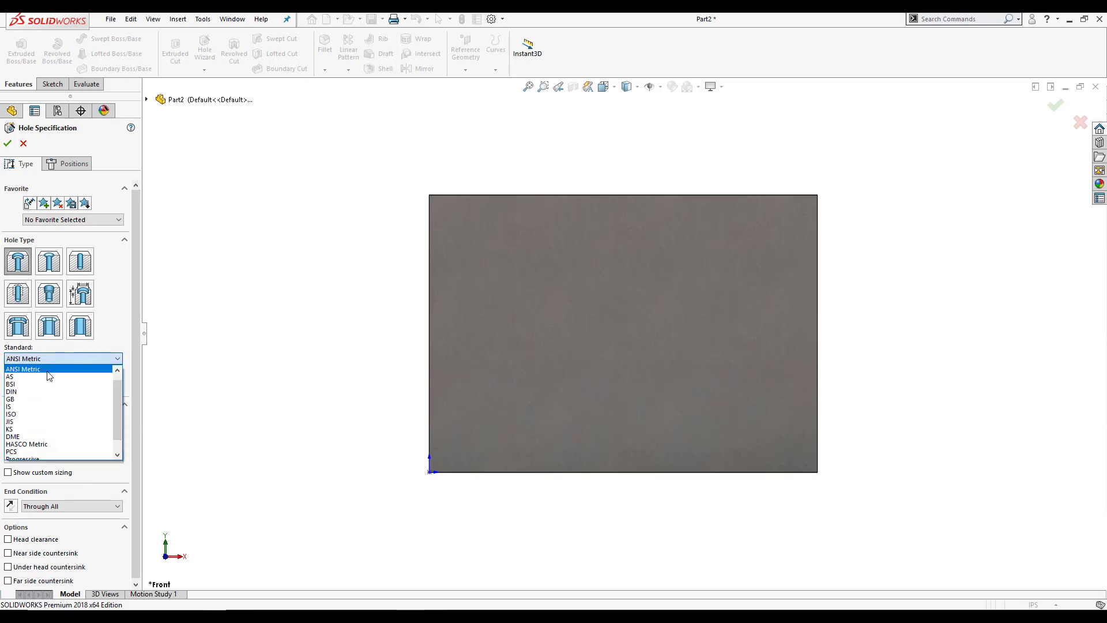
scroll(59, 422, down, 1)
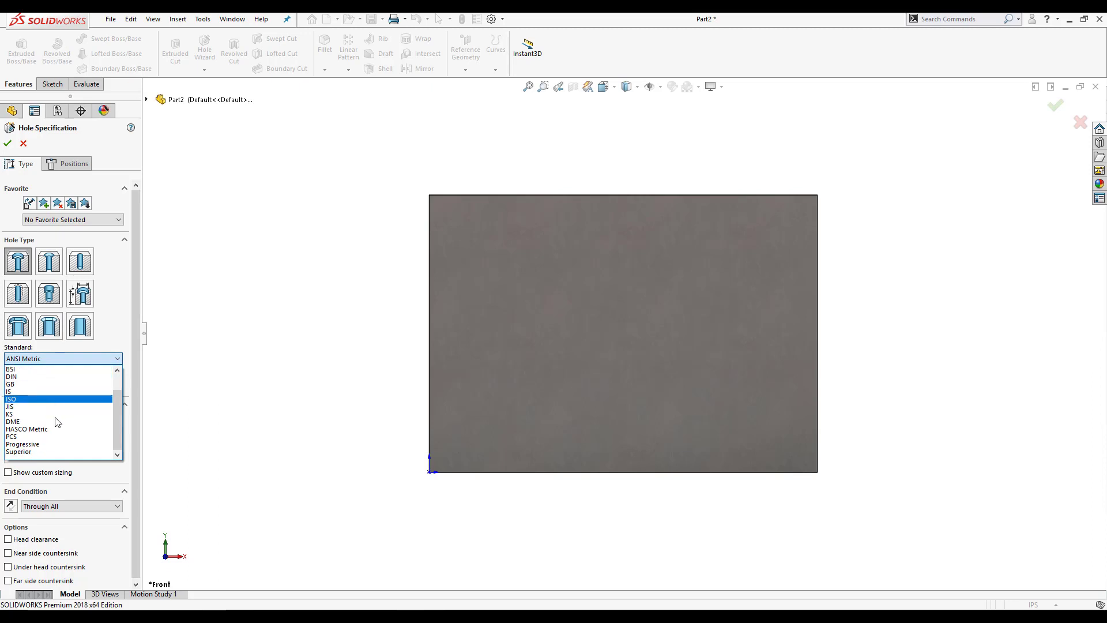
scroll(57, 418, up, 1)
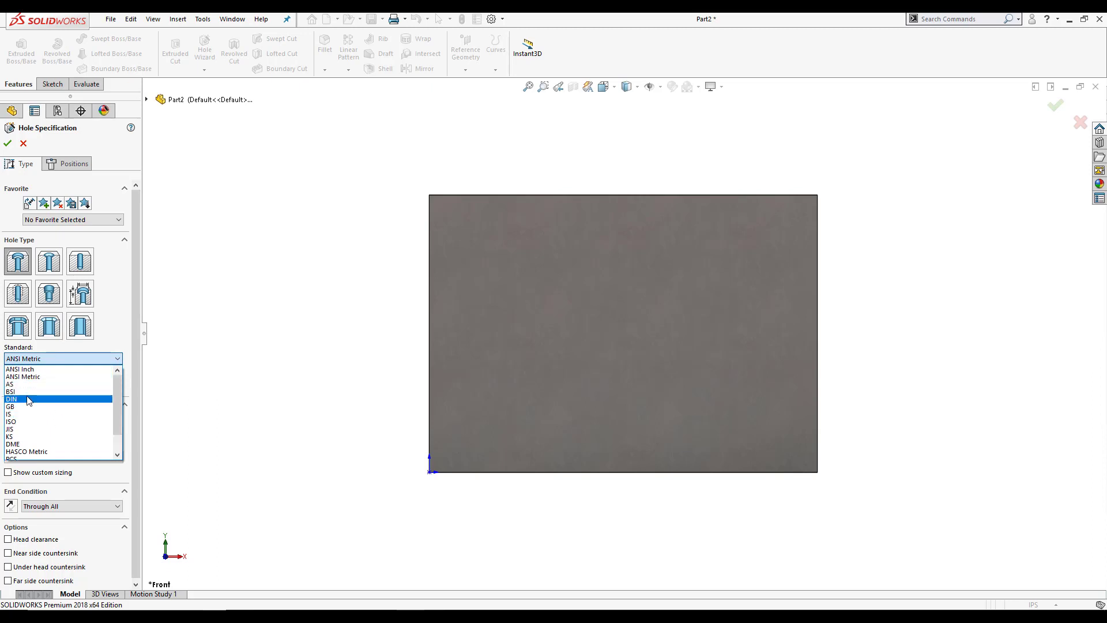
click(23, 376)
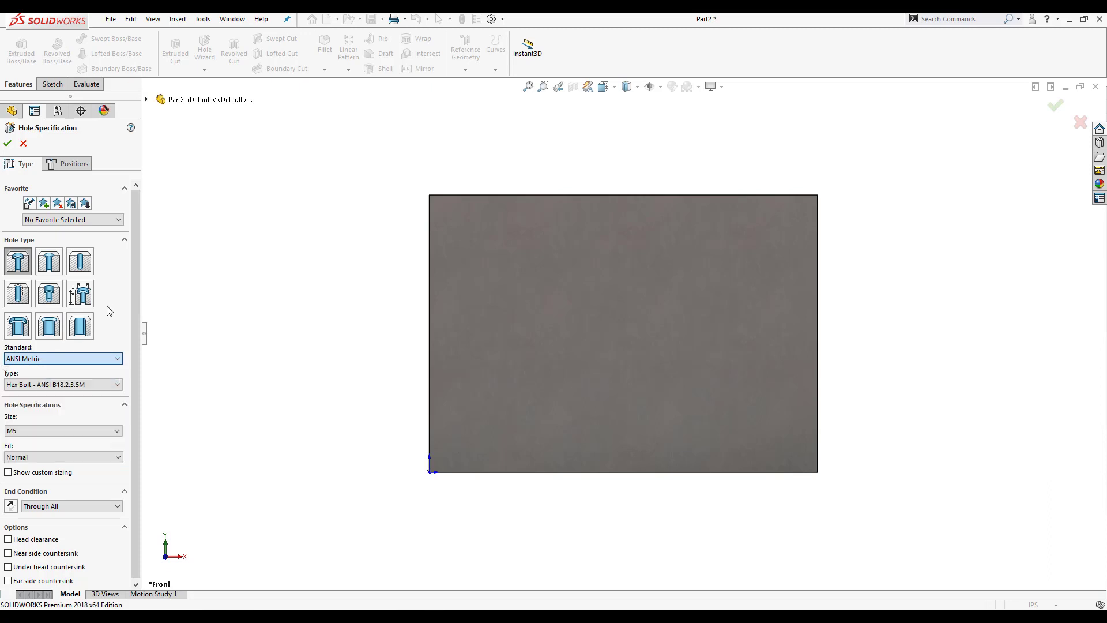
click(61, 388)
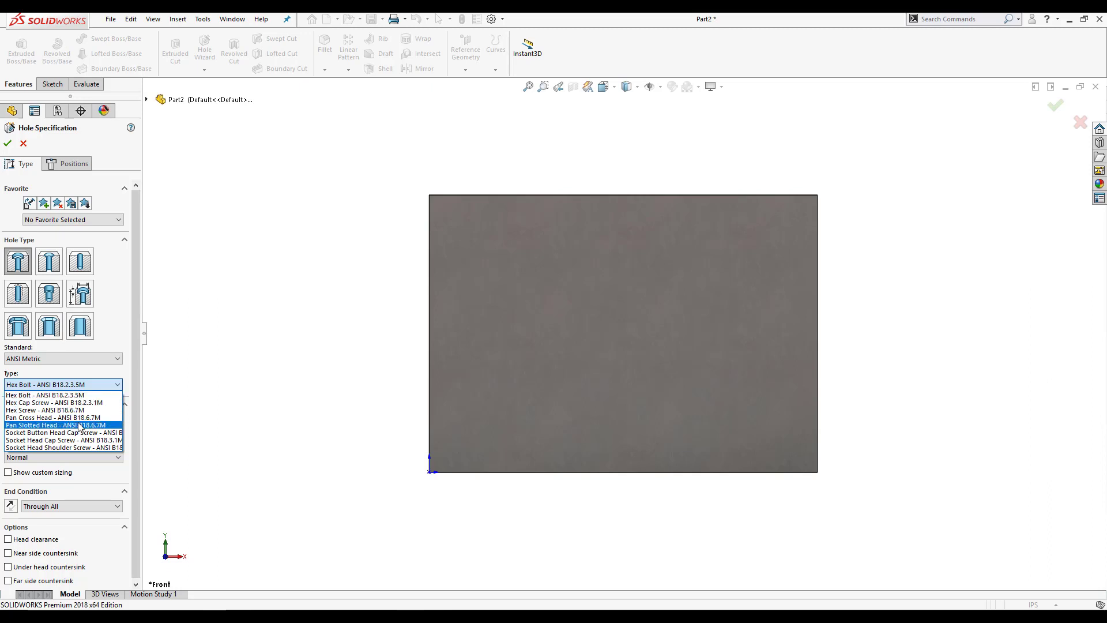
click(63, 397)
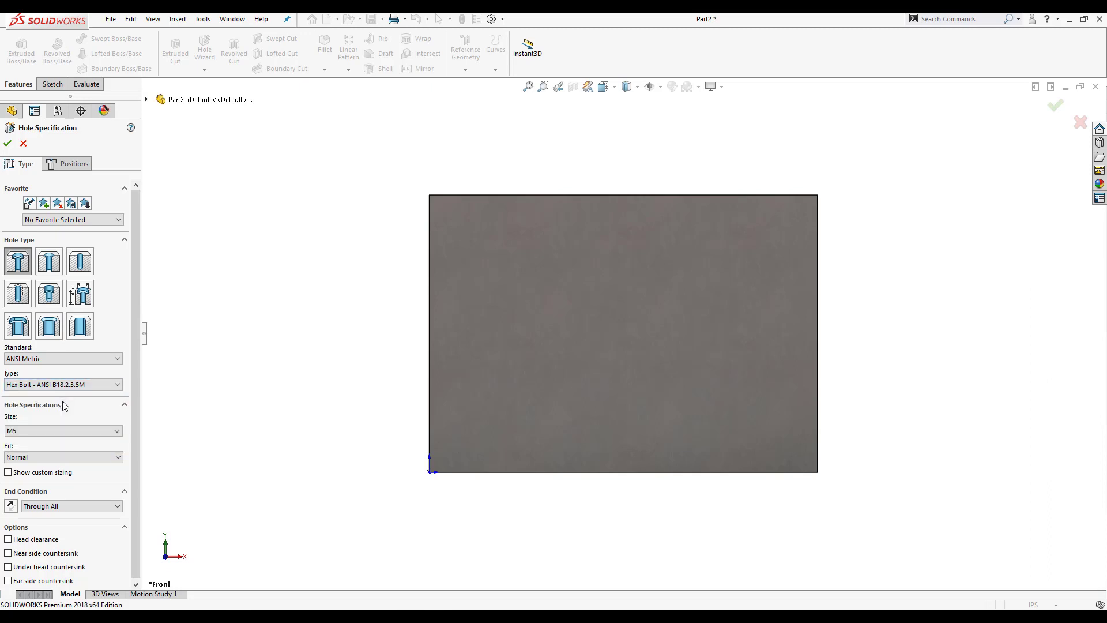
click(68, 431)
Choose hole size M8, keep Normal fit and Through All end condition
click(37, 458)
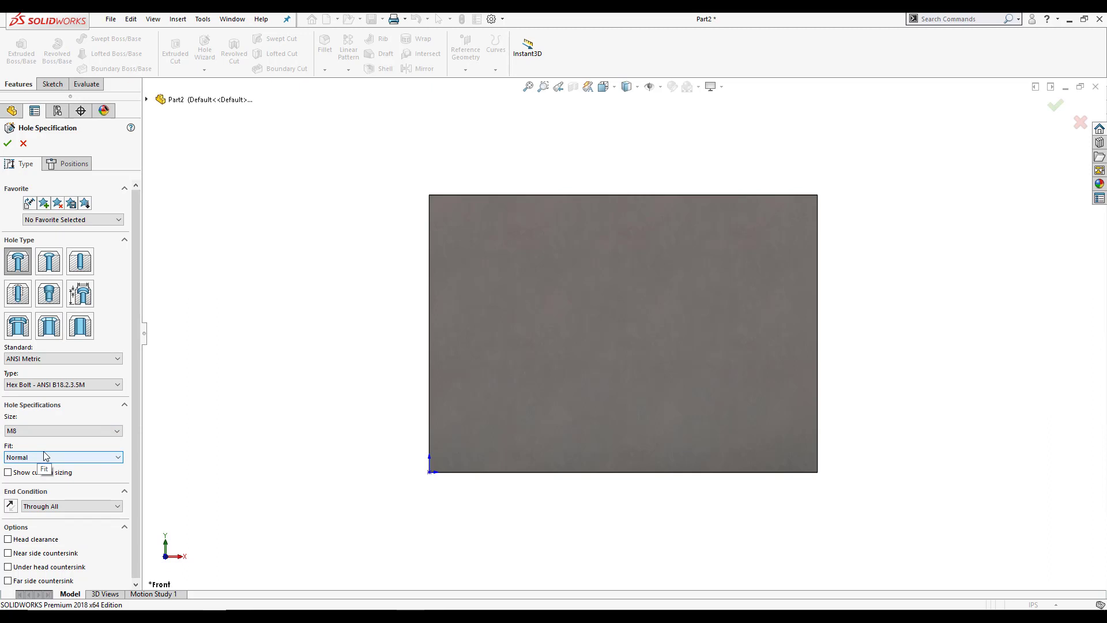
click(52, 455)
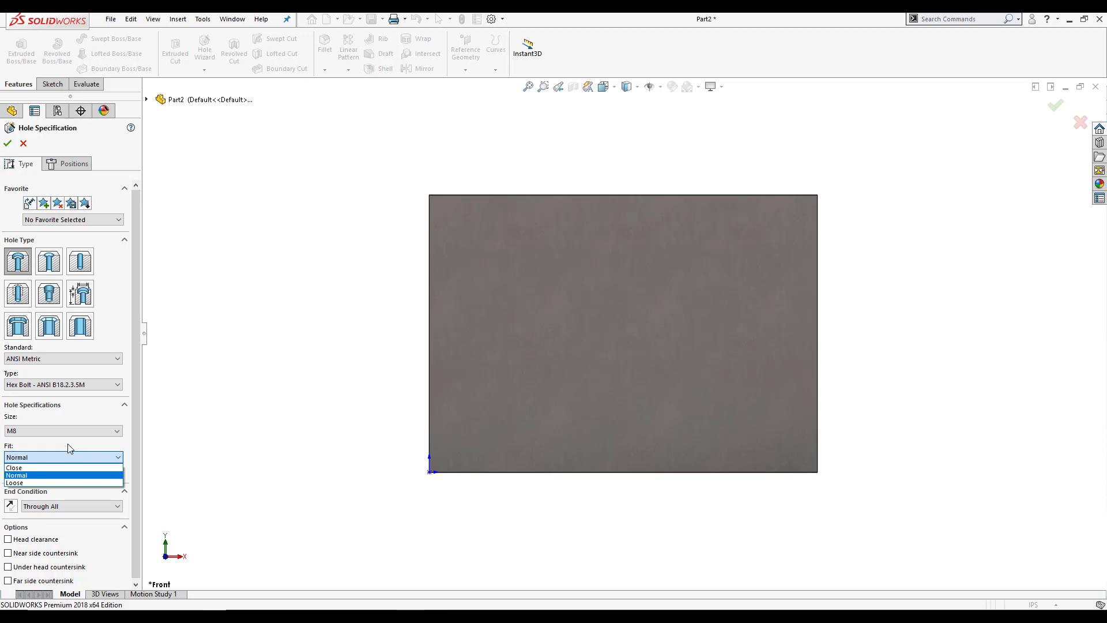
click(60, 476)
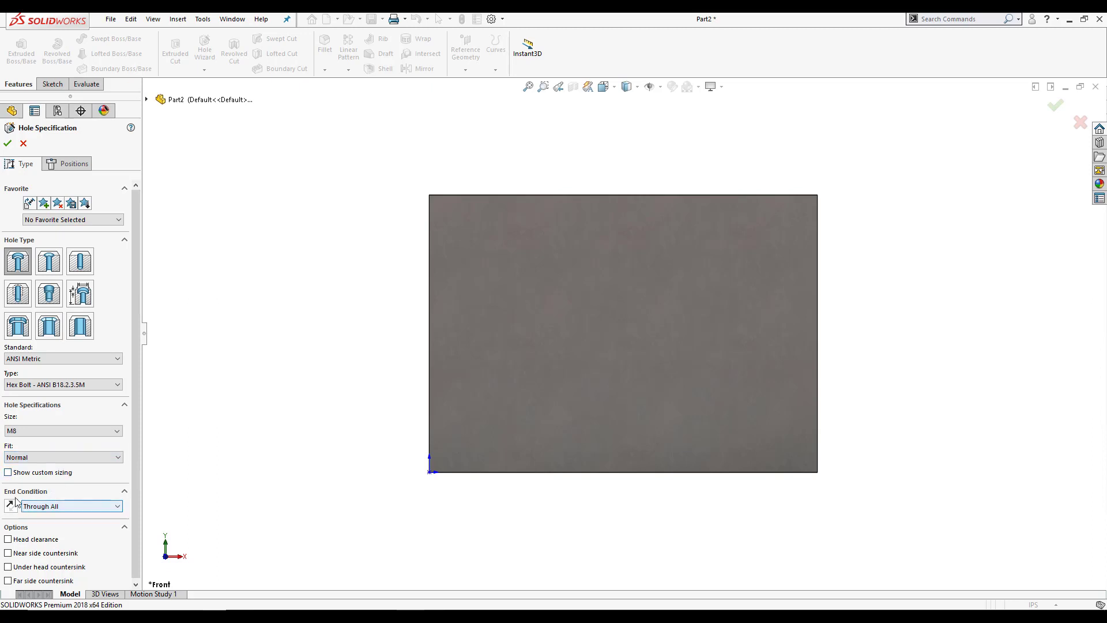
click(59, 507)
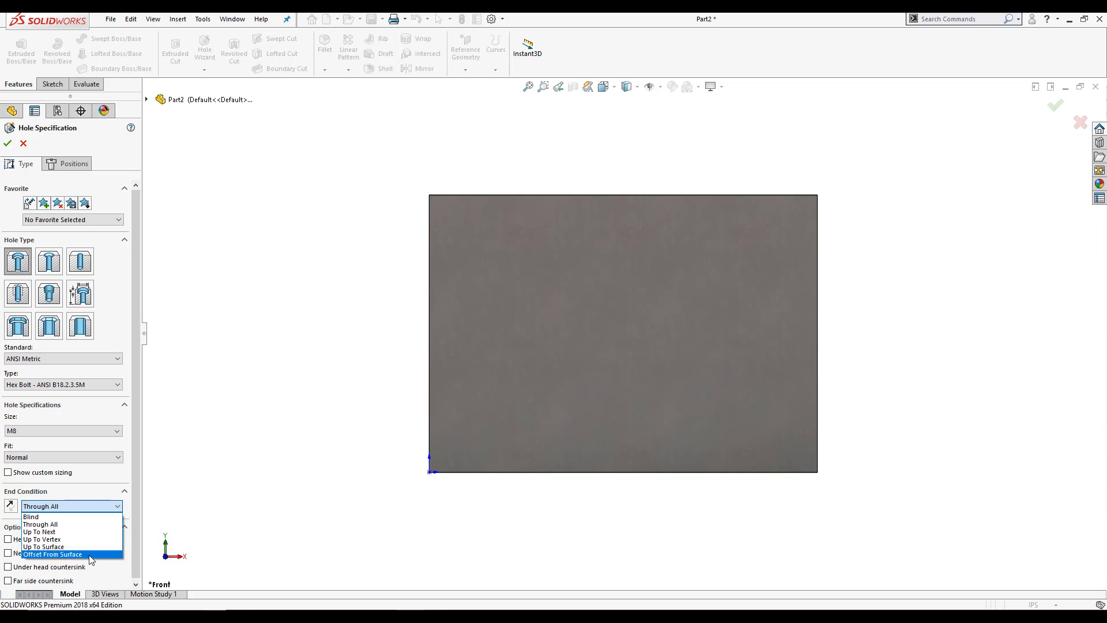
click(51, 526)
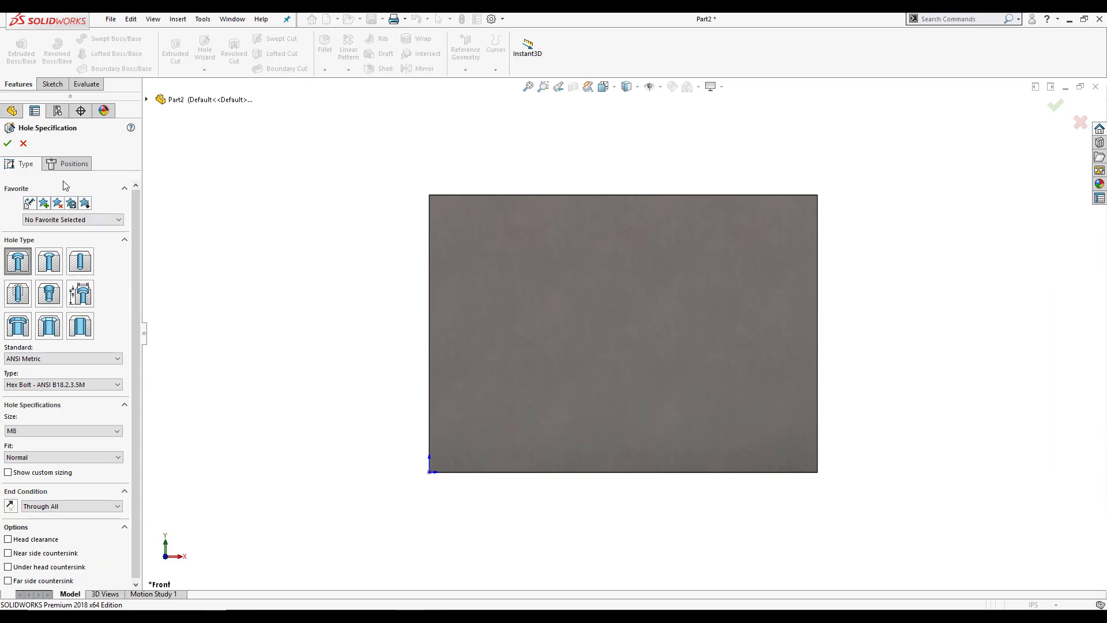
On the front face, place left, right, then middle hole points in a level row near the top edge
click(64, 166)
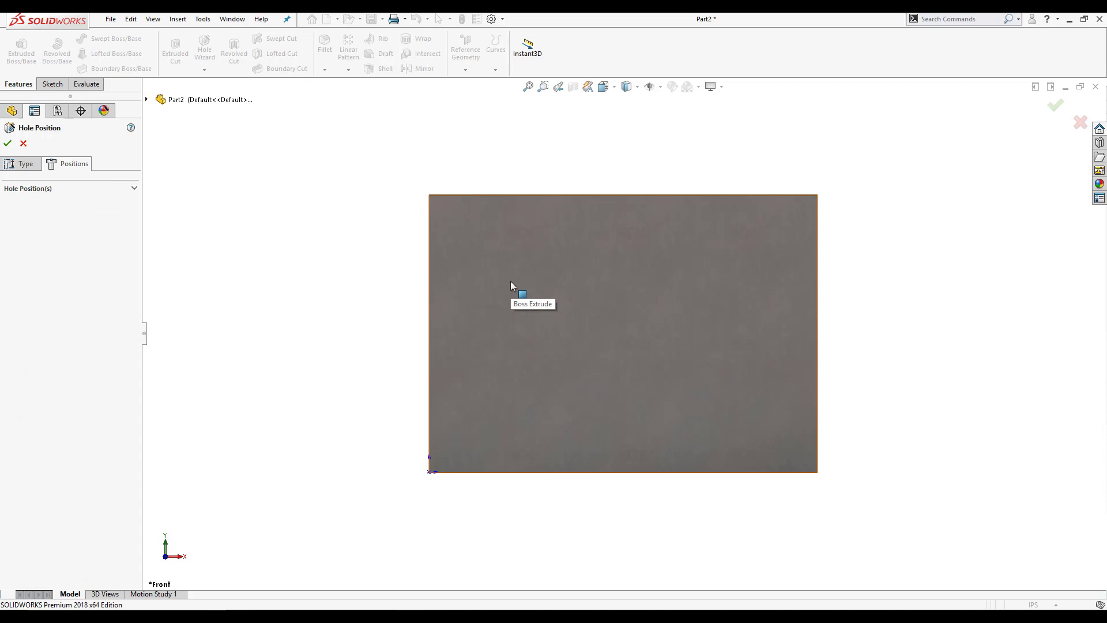
click(597, 303)
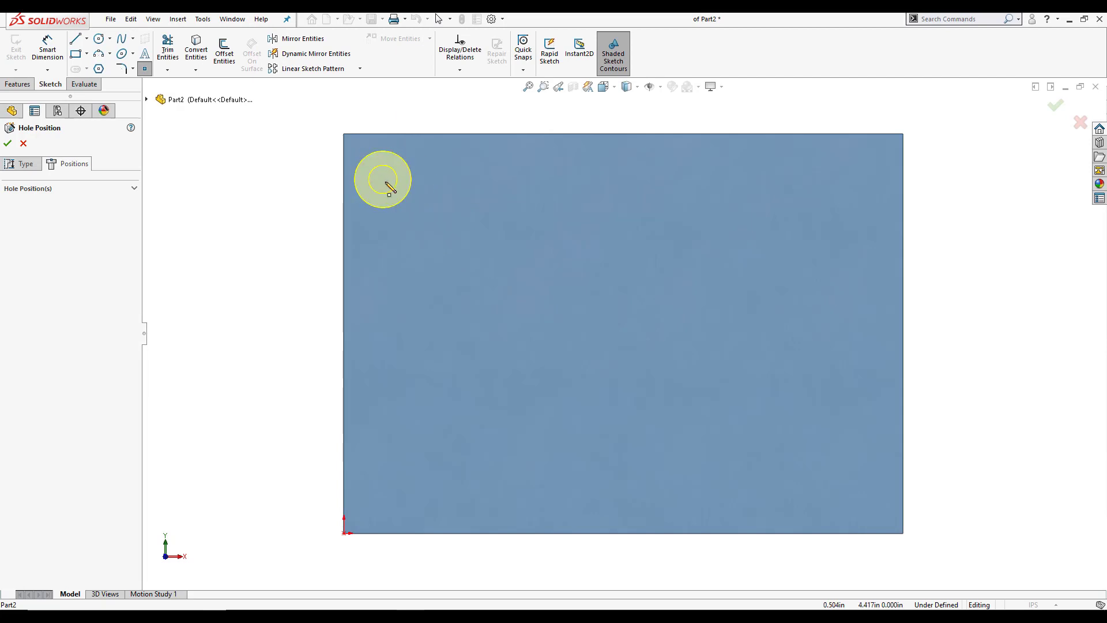
click(401, 215)
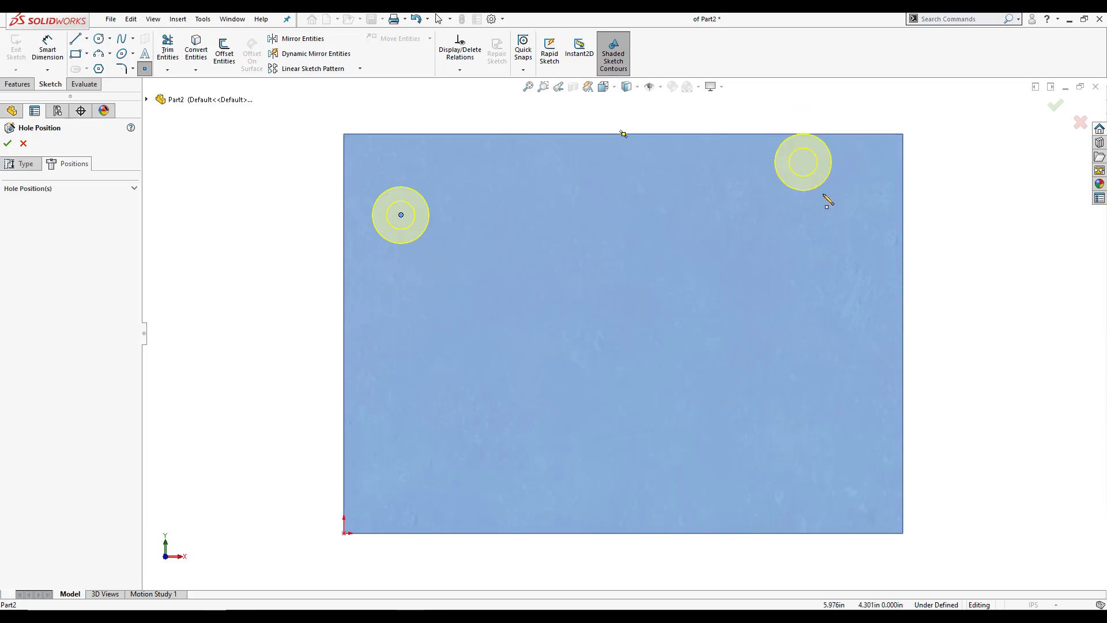
click(844, 217)
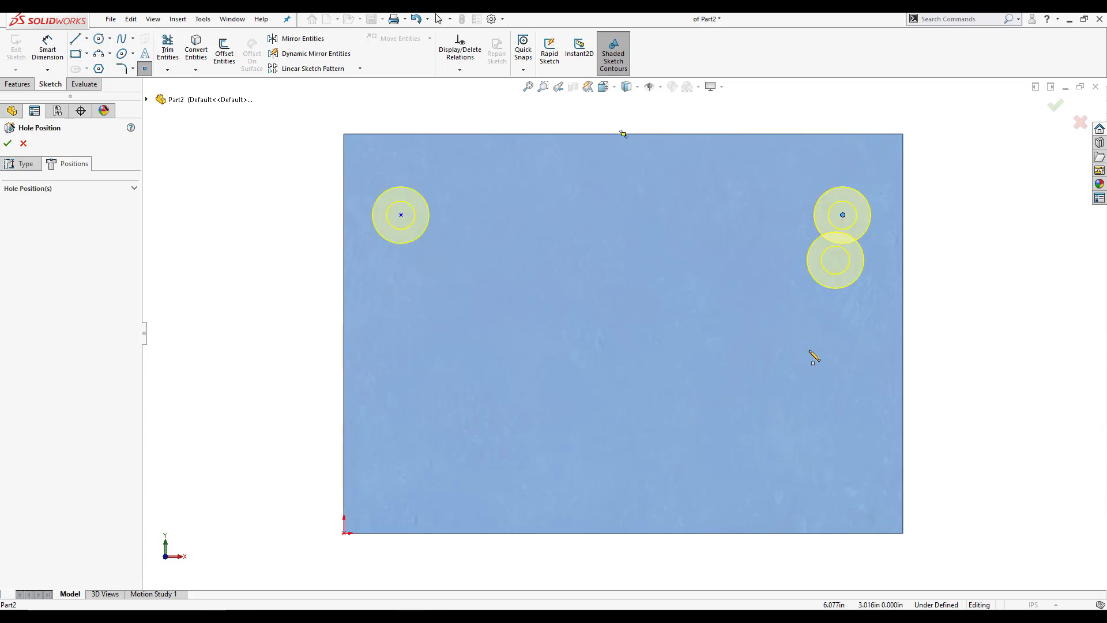
click(624, 216)
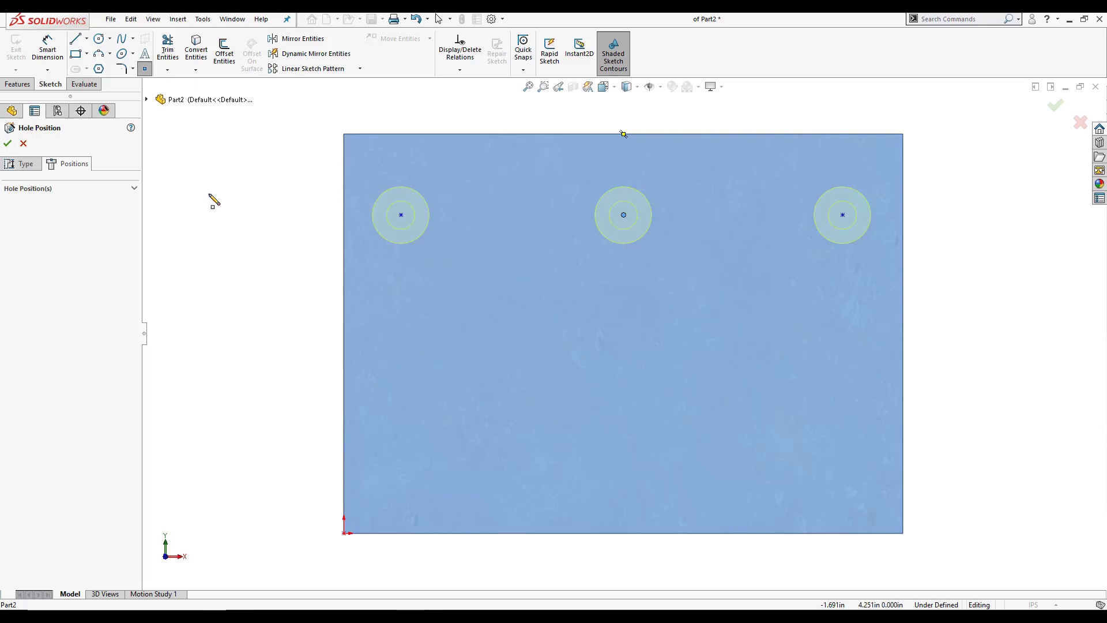
Smart Dimension the left and right hole centres to their side edges, both .5 in
click(47, 49)
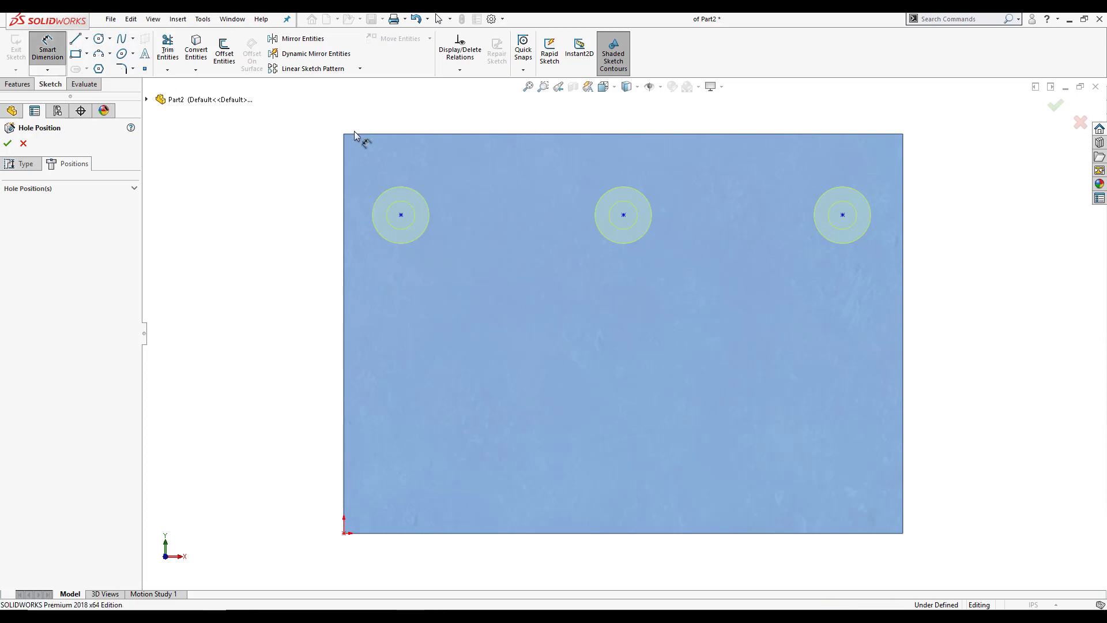
click(401, 214)
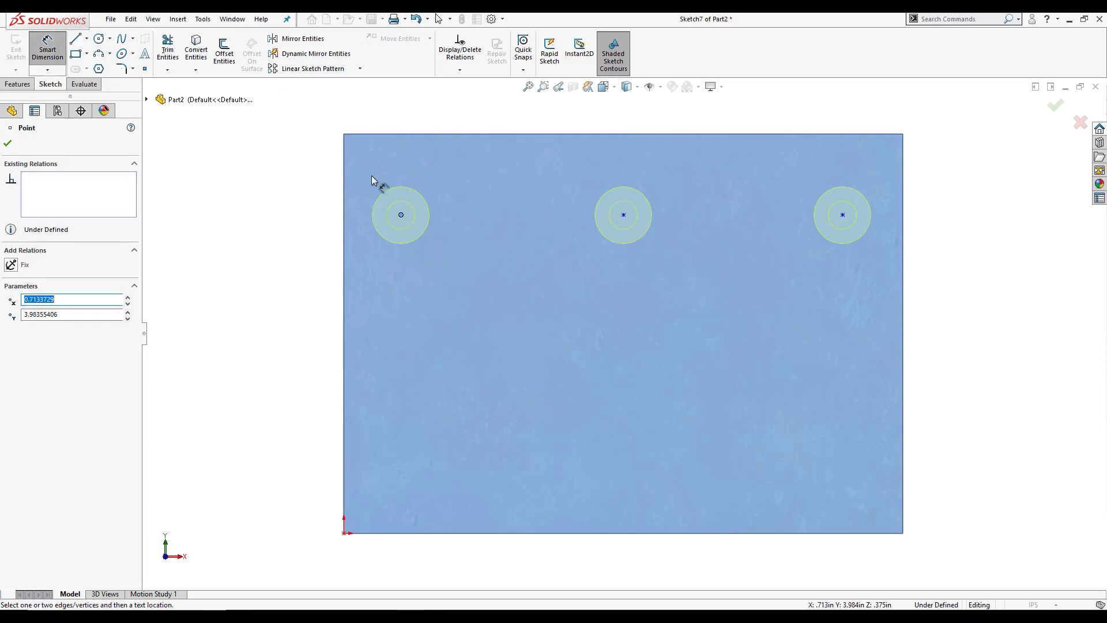
click(345, 215)
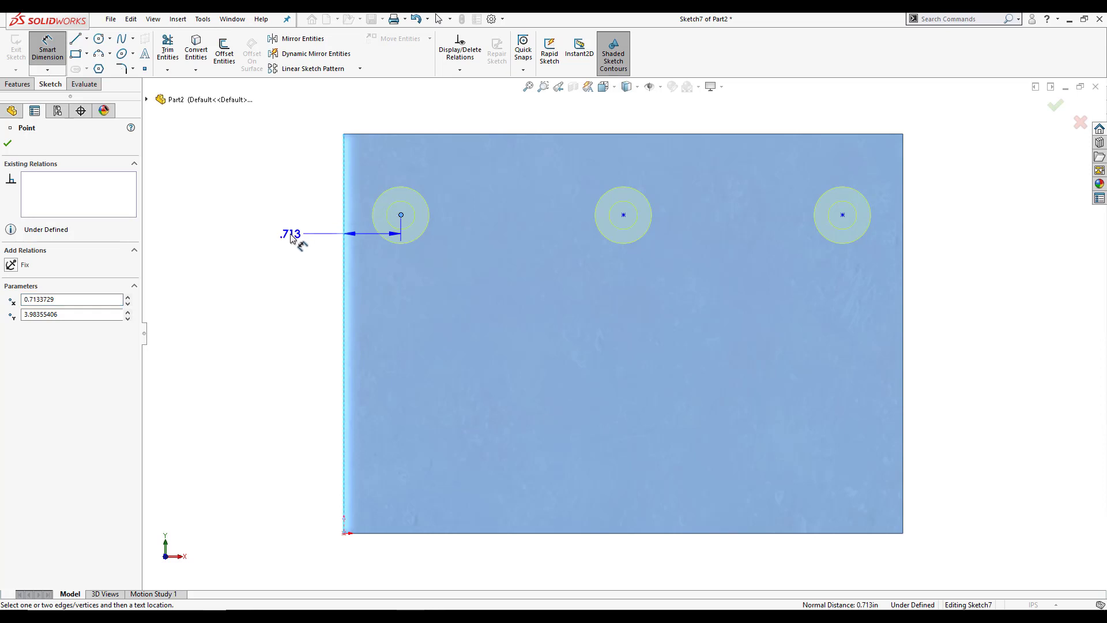
click(291, 236)
text(.5)
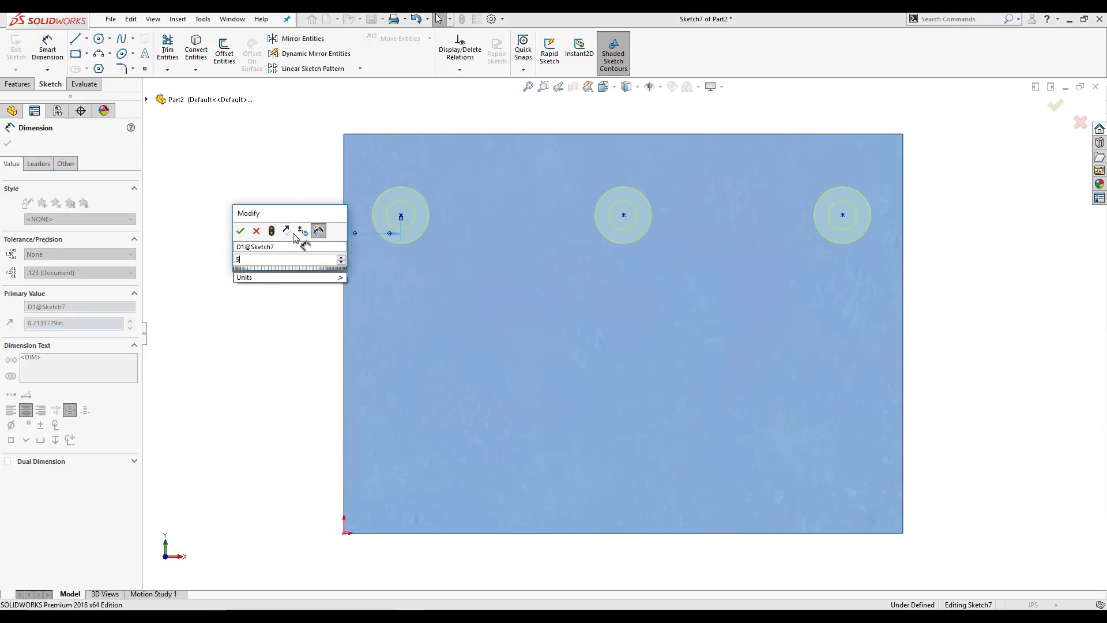
key(Return)
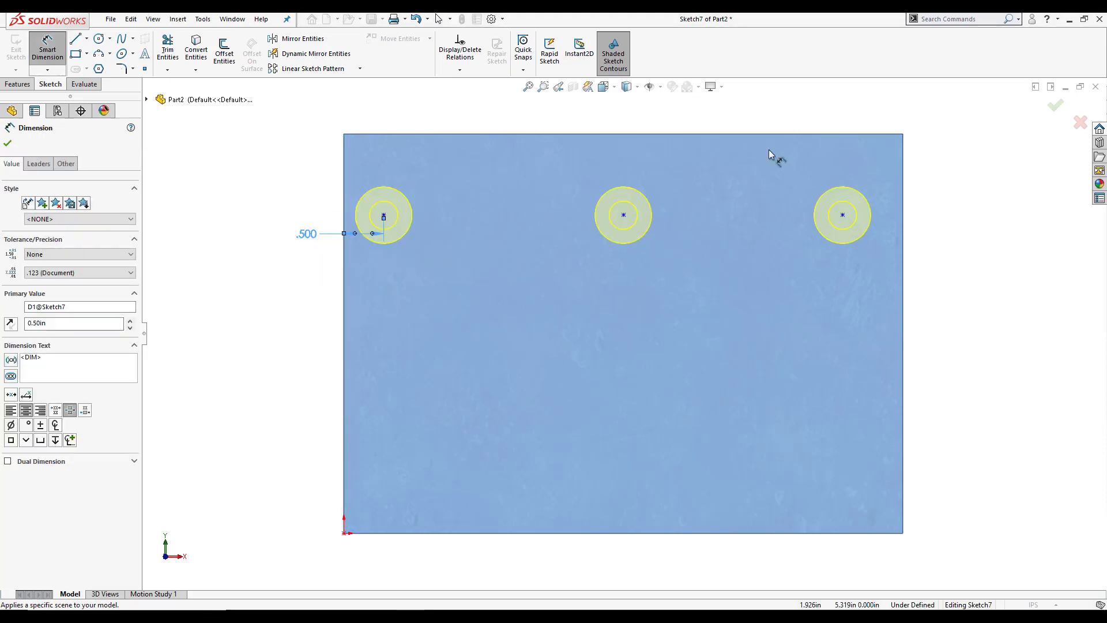
click(843, 215)
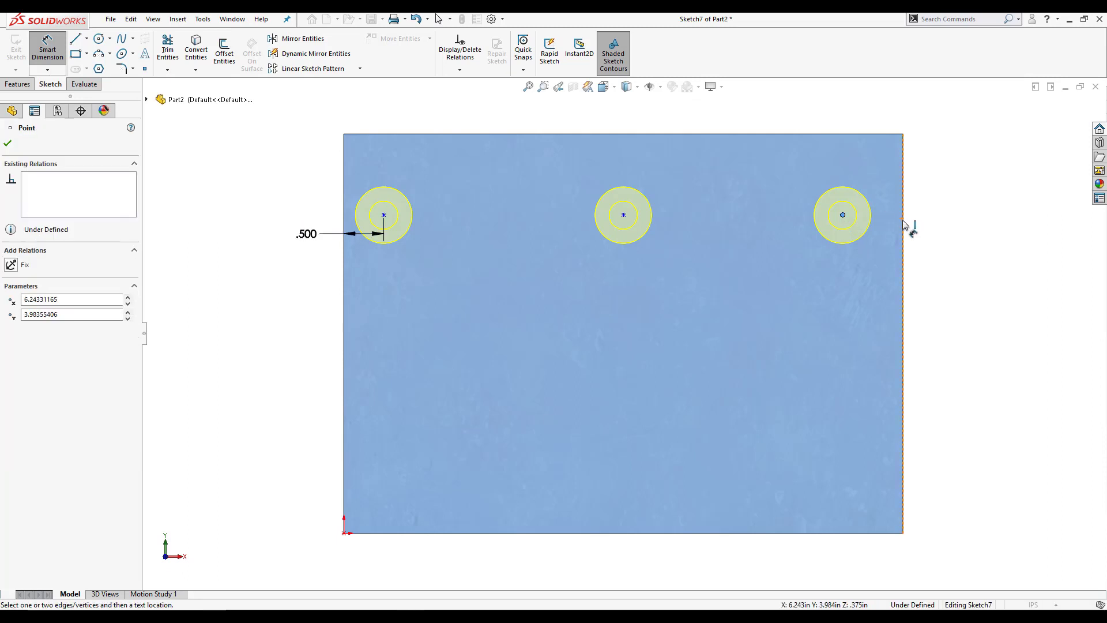
click(904, 225)
click(885, 267)
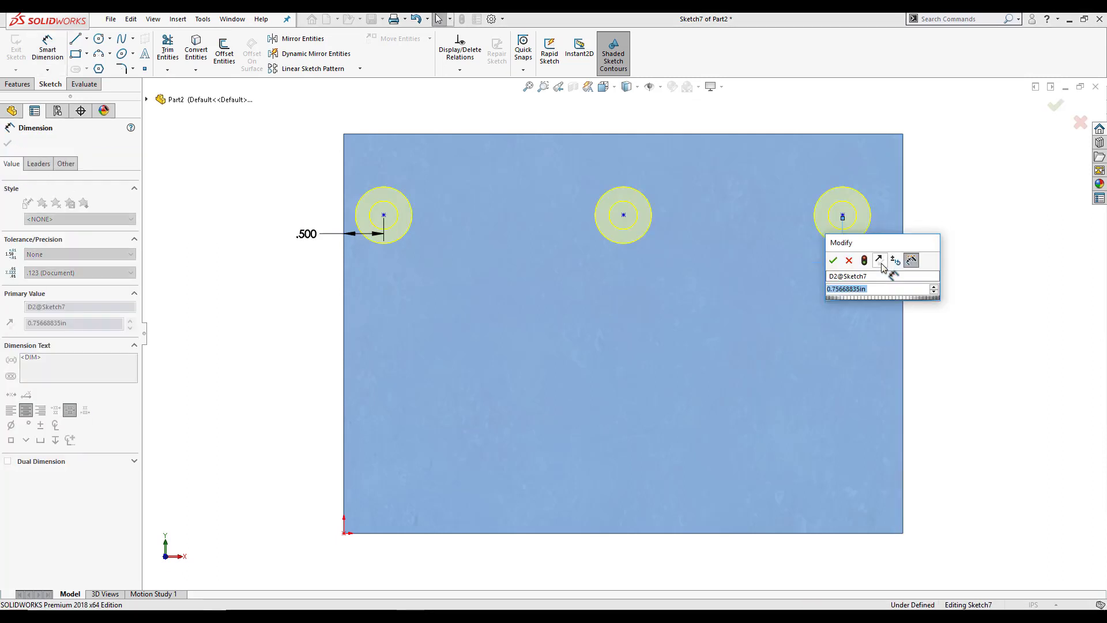
text(.5)
key(Return)
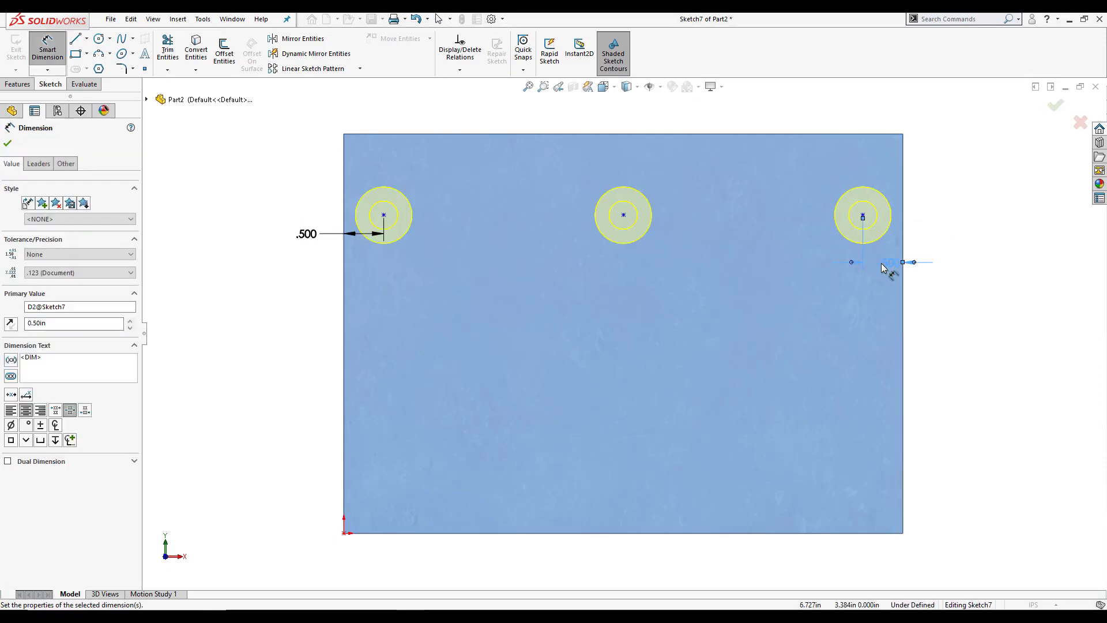
Dimension the middle hole to the left and right hole centres at 3.000 in each
click(624, 216)
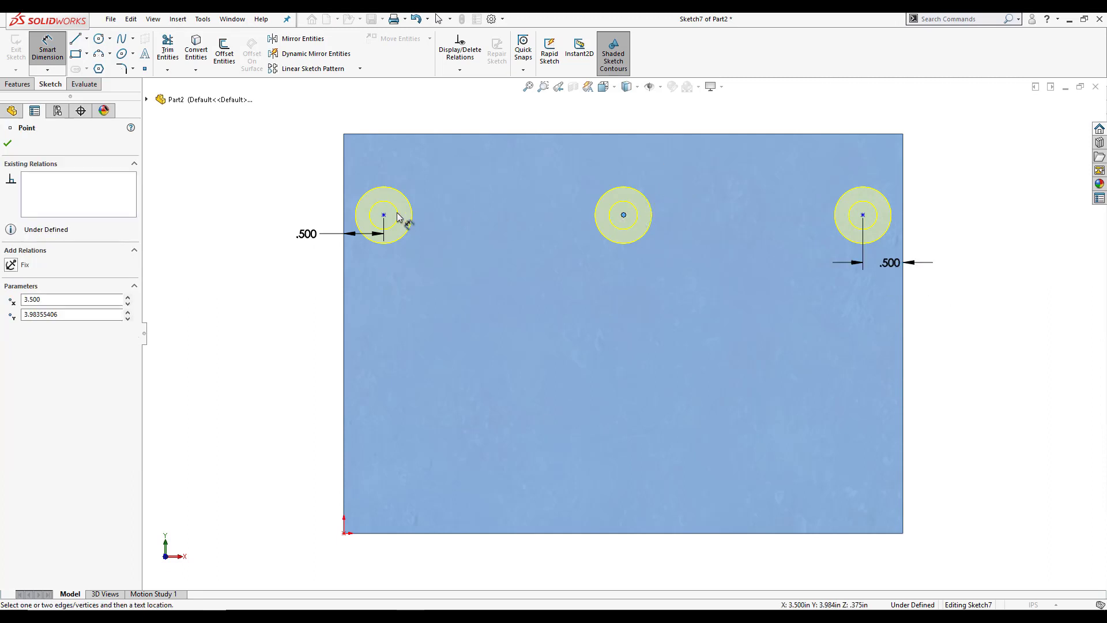
click(384, 215)
click(506, 307)
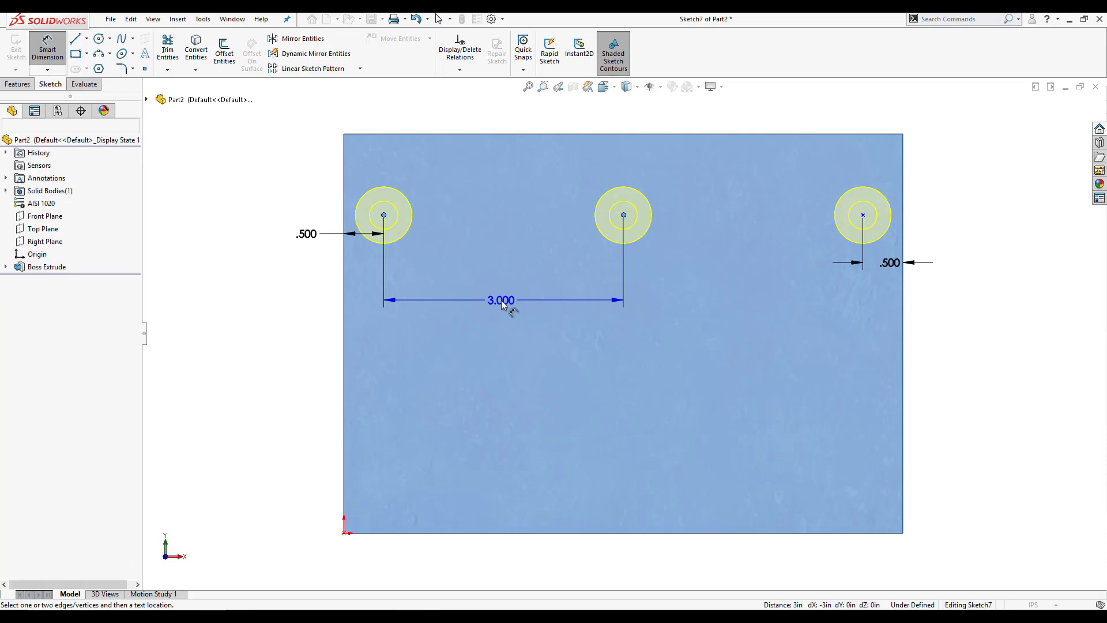
click(451, 297)
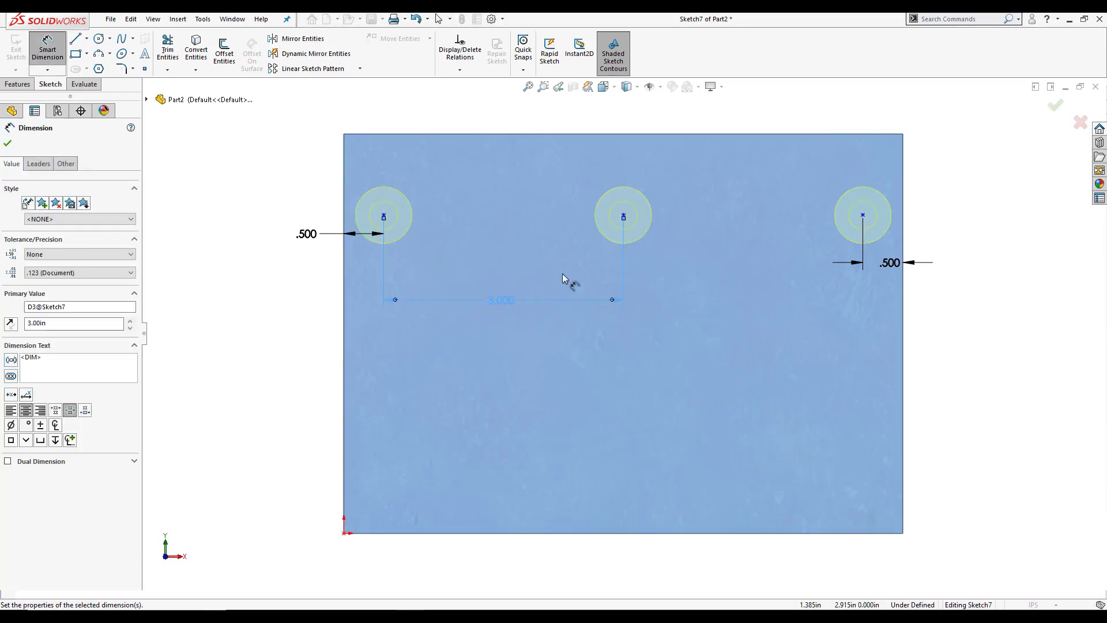
click(624, 216)
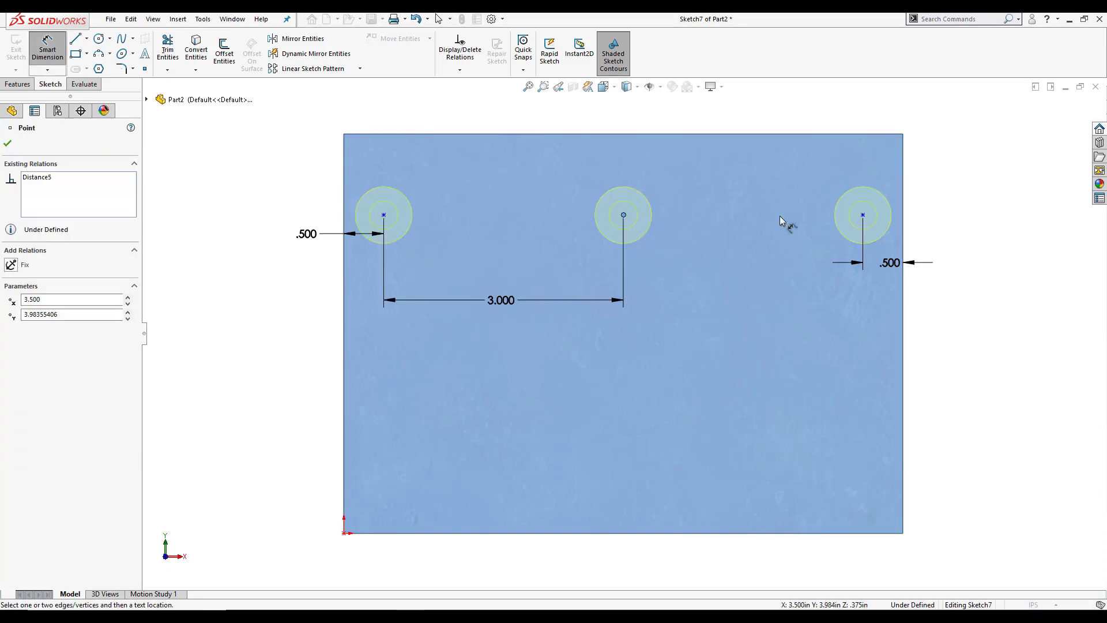
click(862, 215)
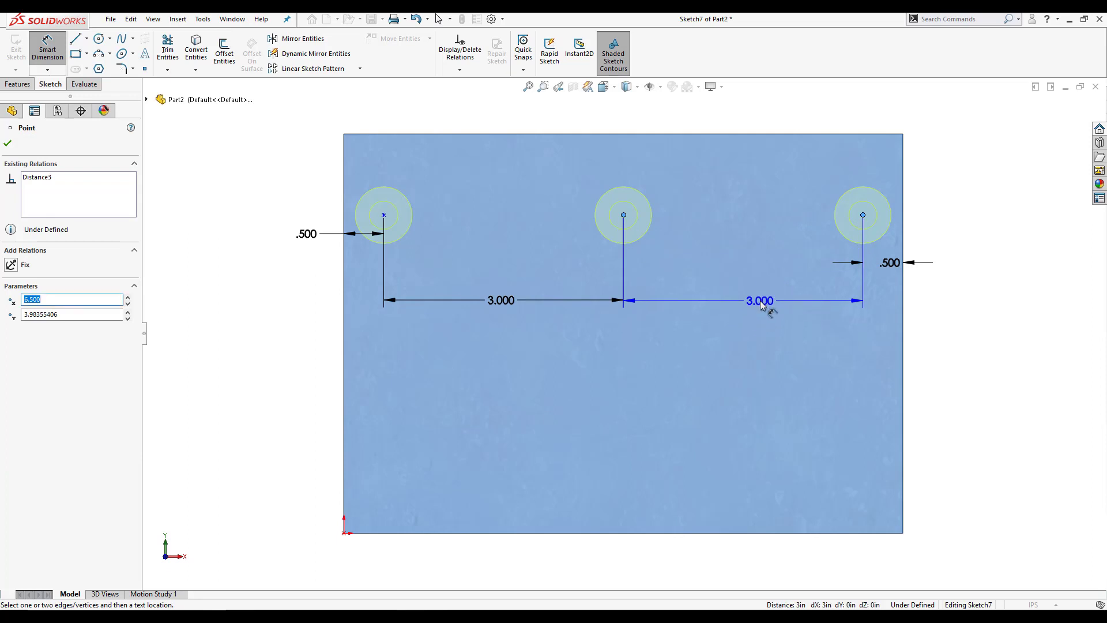
click(769, 305)
click(727, 298)
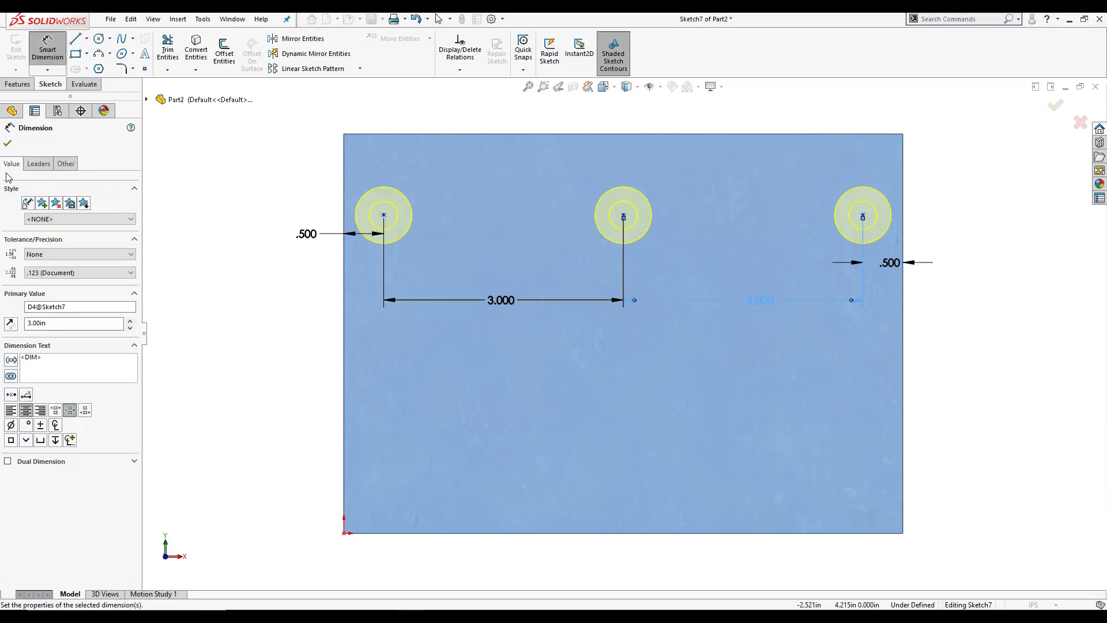
click(7, 143)
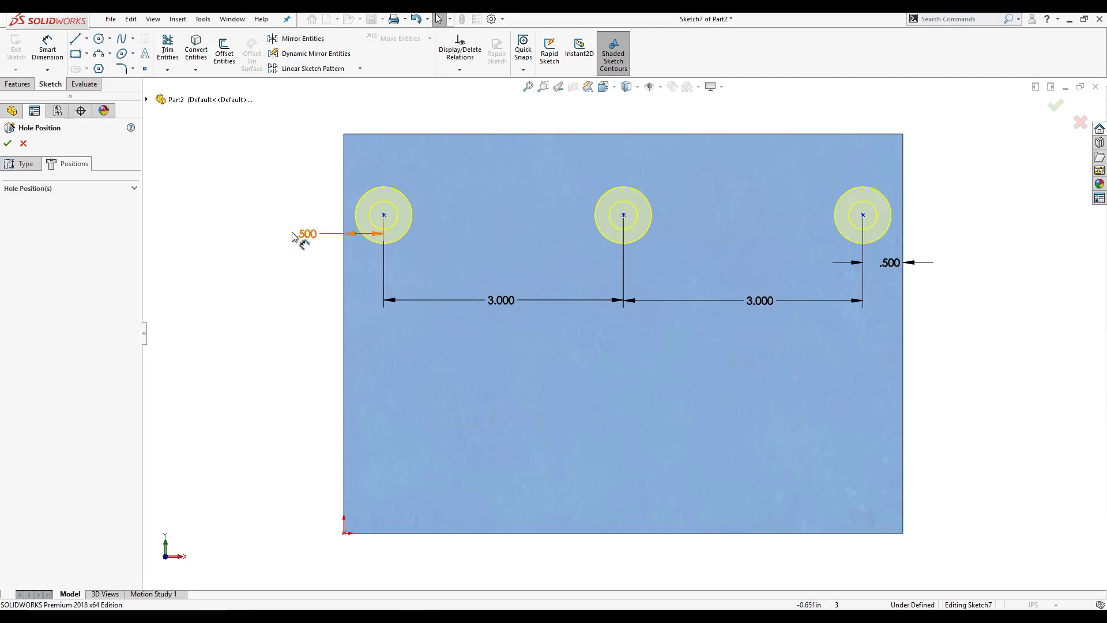
middle_drag(285, 292, 156, 312)
middle_drag(385, 312, 477, 272)
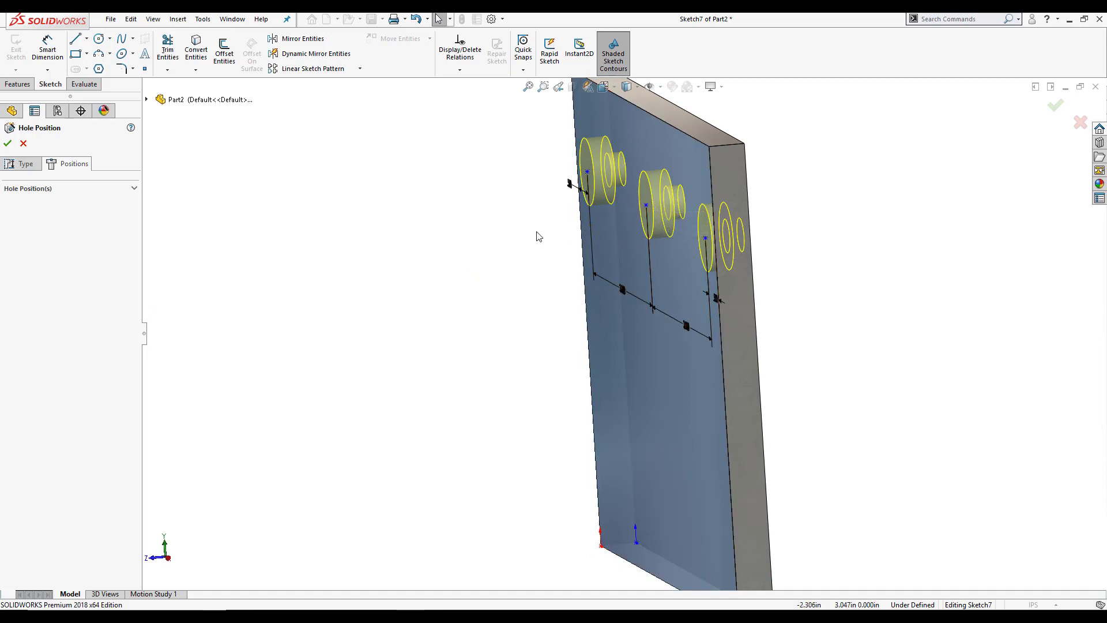
middle_drag(500, 240, 508, 259)
key(space)
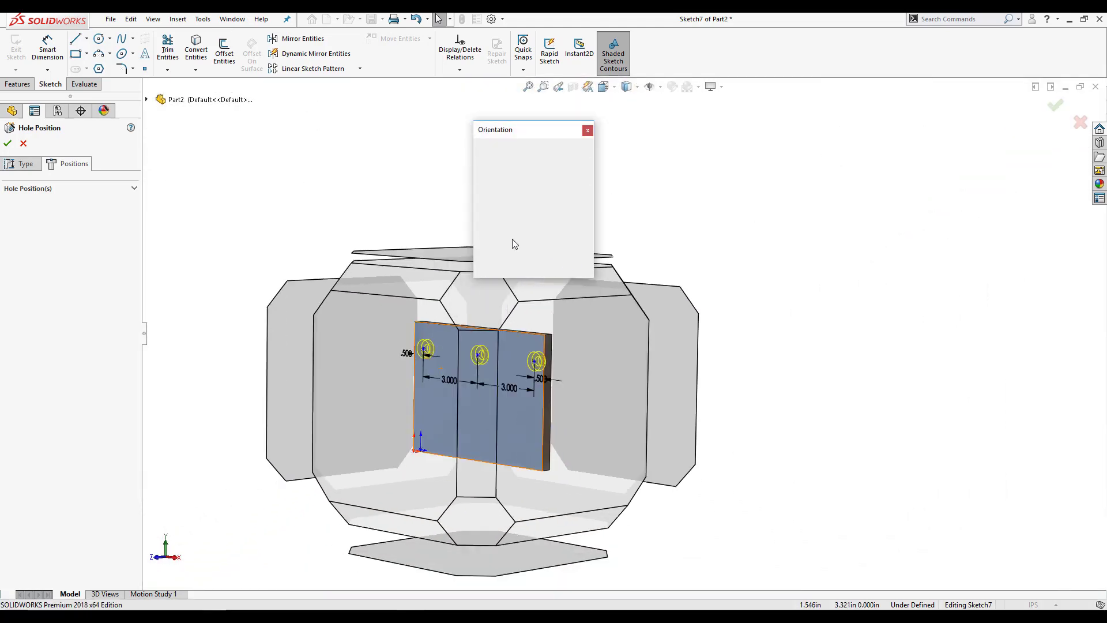
click(385, 331)
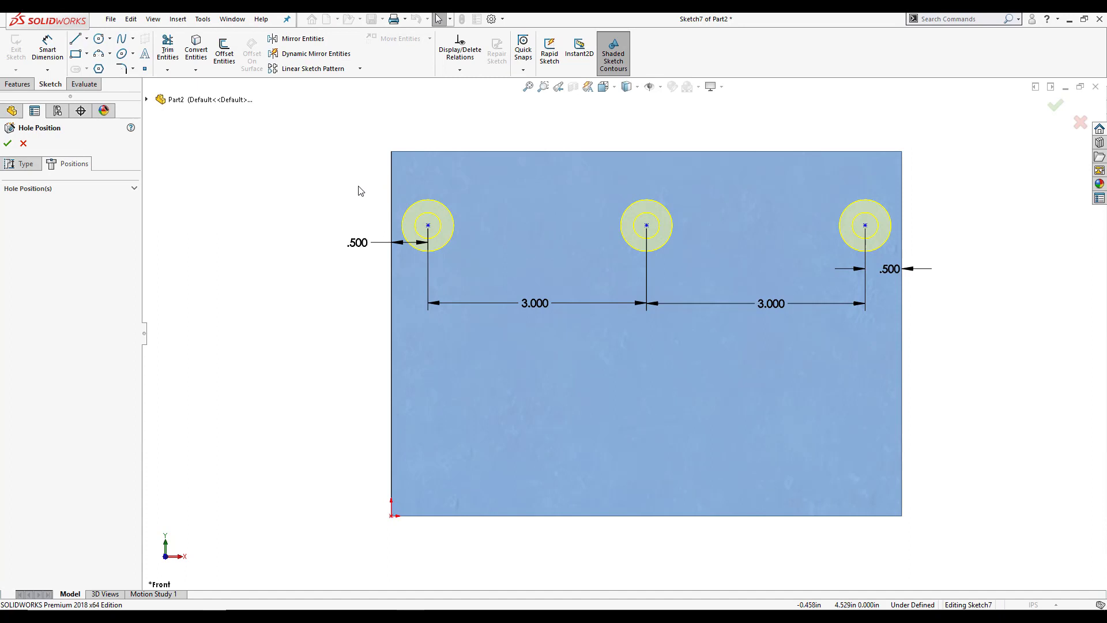
Confirm the positions to cut the three M8 counterbores, inspect them, and return to Front view
click(8, 145)
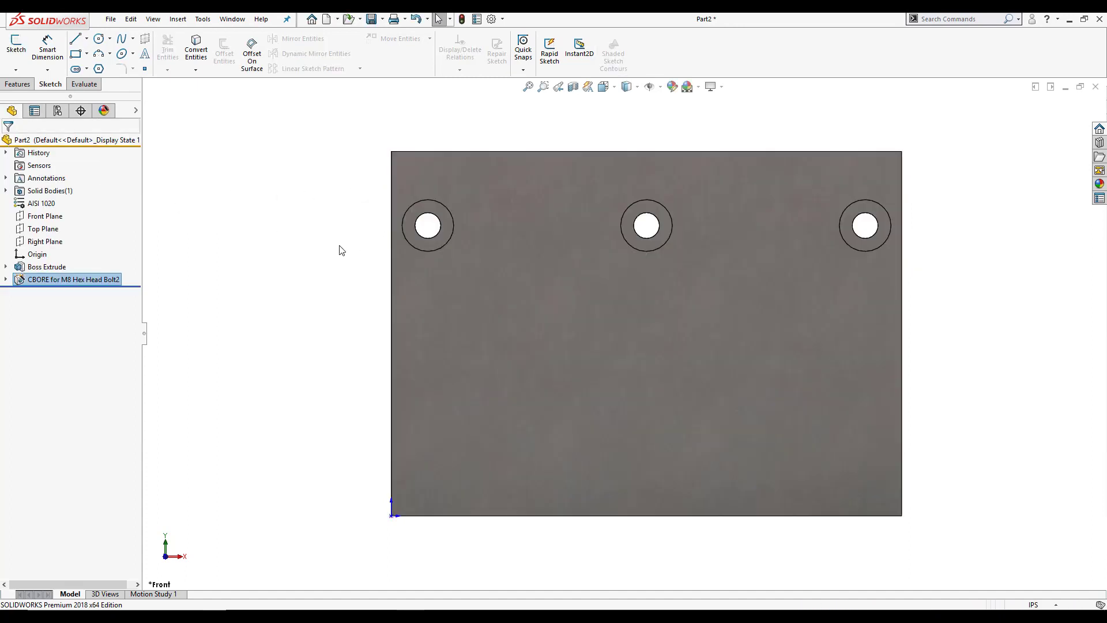
middle_drag(341, 247, 173, 225)
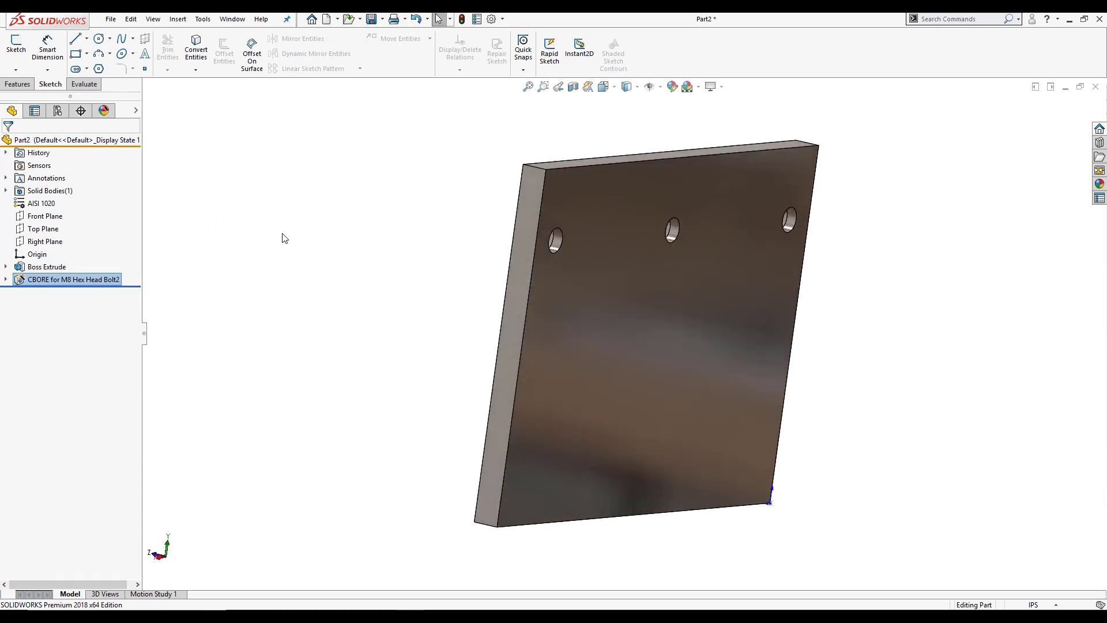
scroll(453, 253, down, 4)
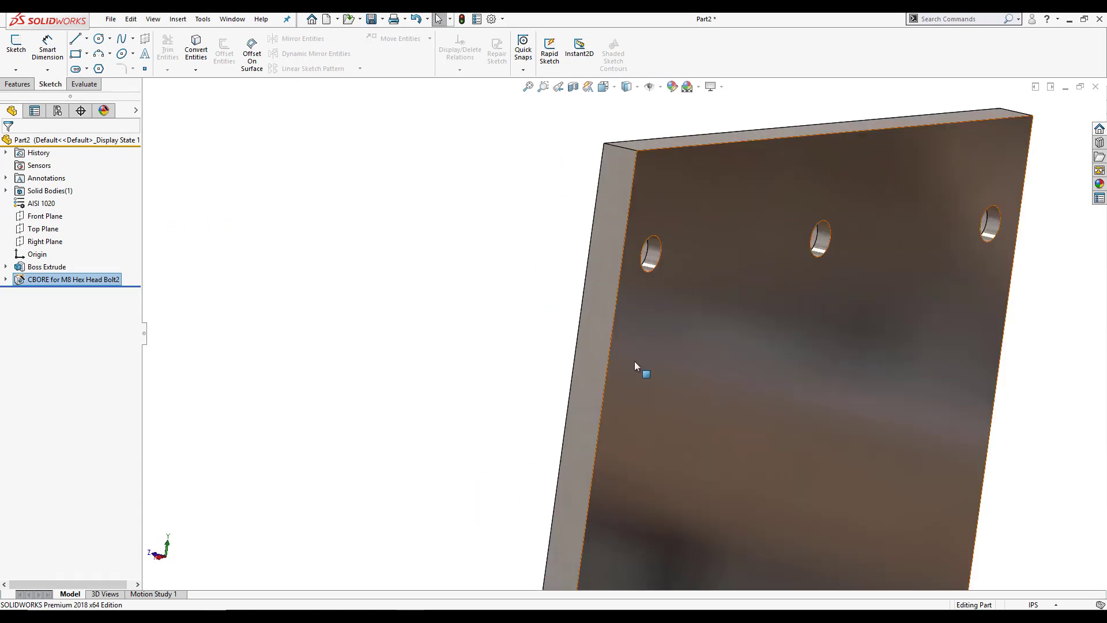
middle_drag(519, 279, 539, 297)
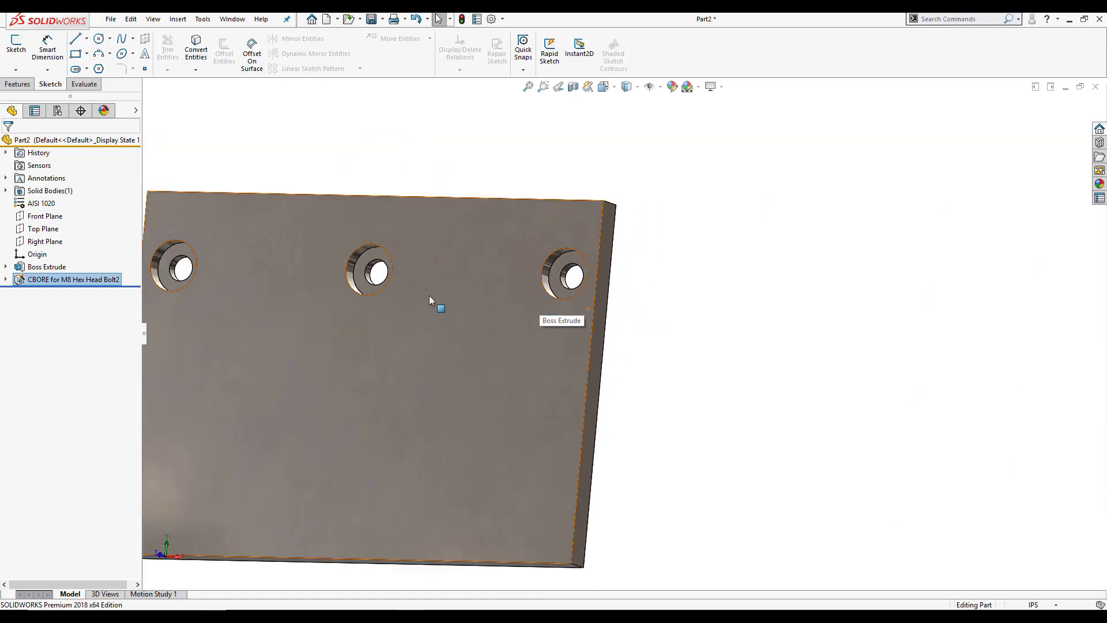
scroll(407, 331, up, 3)
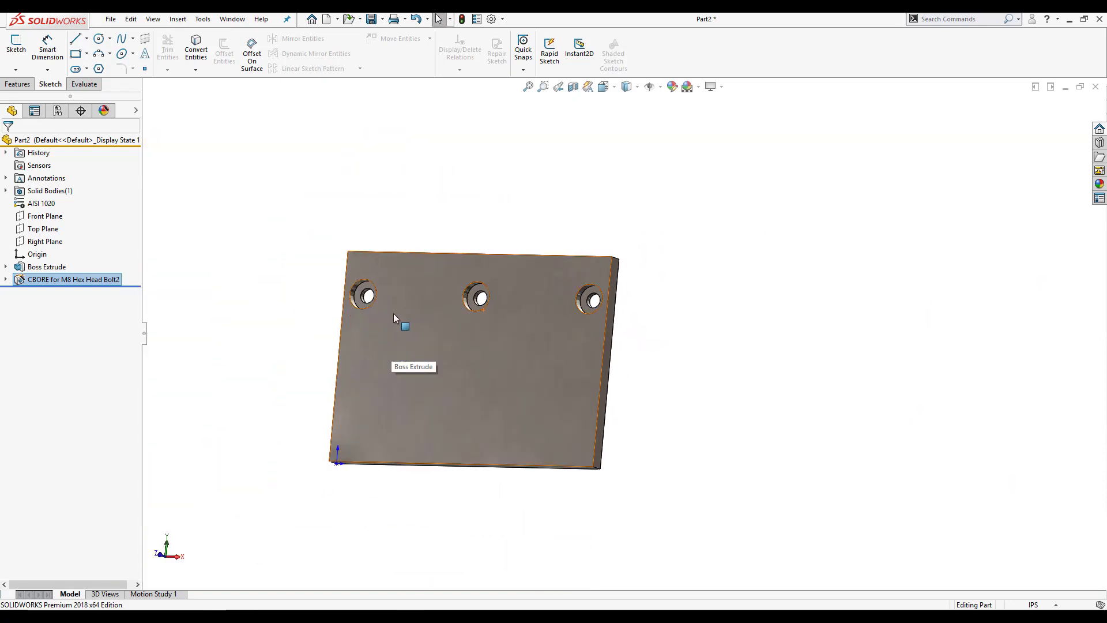
key(space)
click(395, 311)
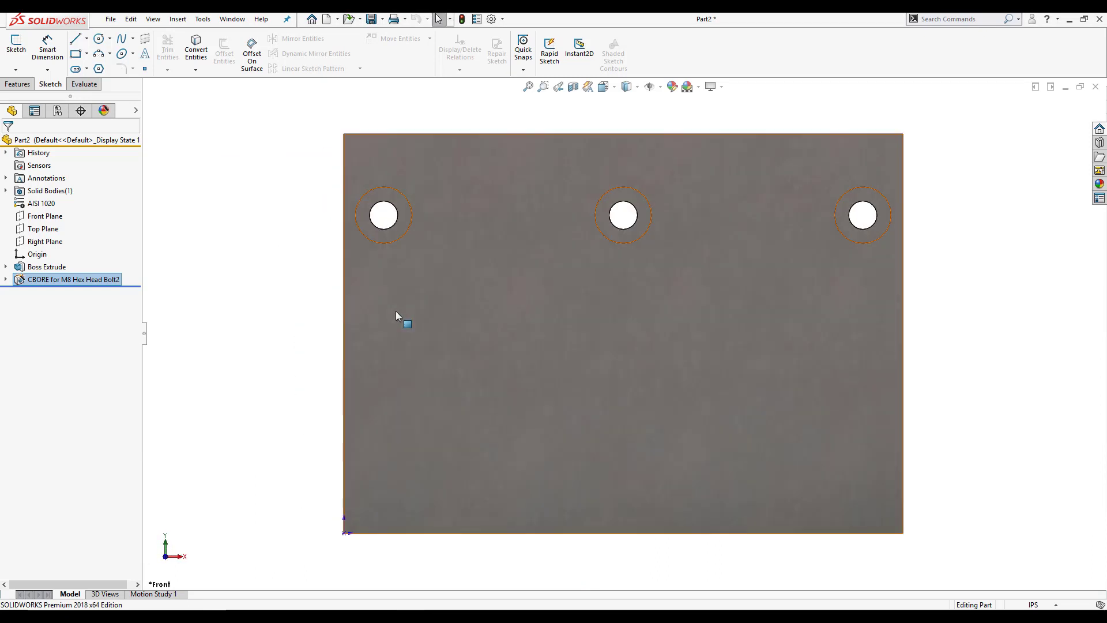
Switch back to the Features tab with the three-hole plate shown face-on
click(22, 84)
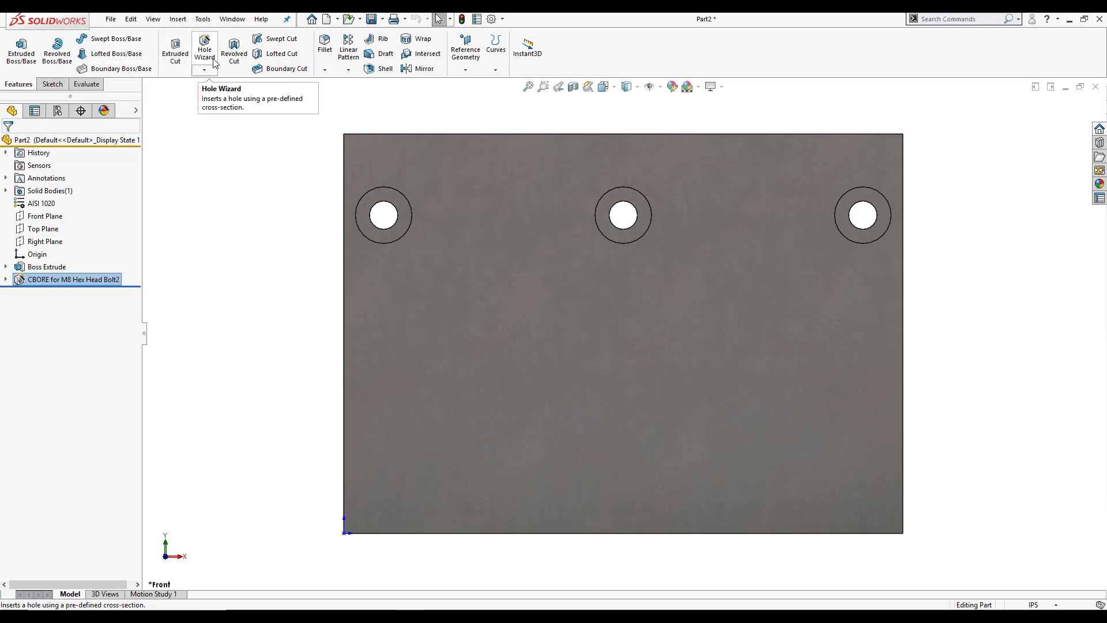